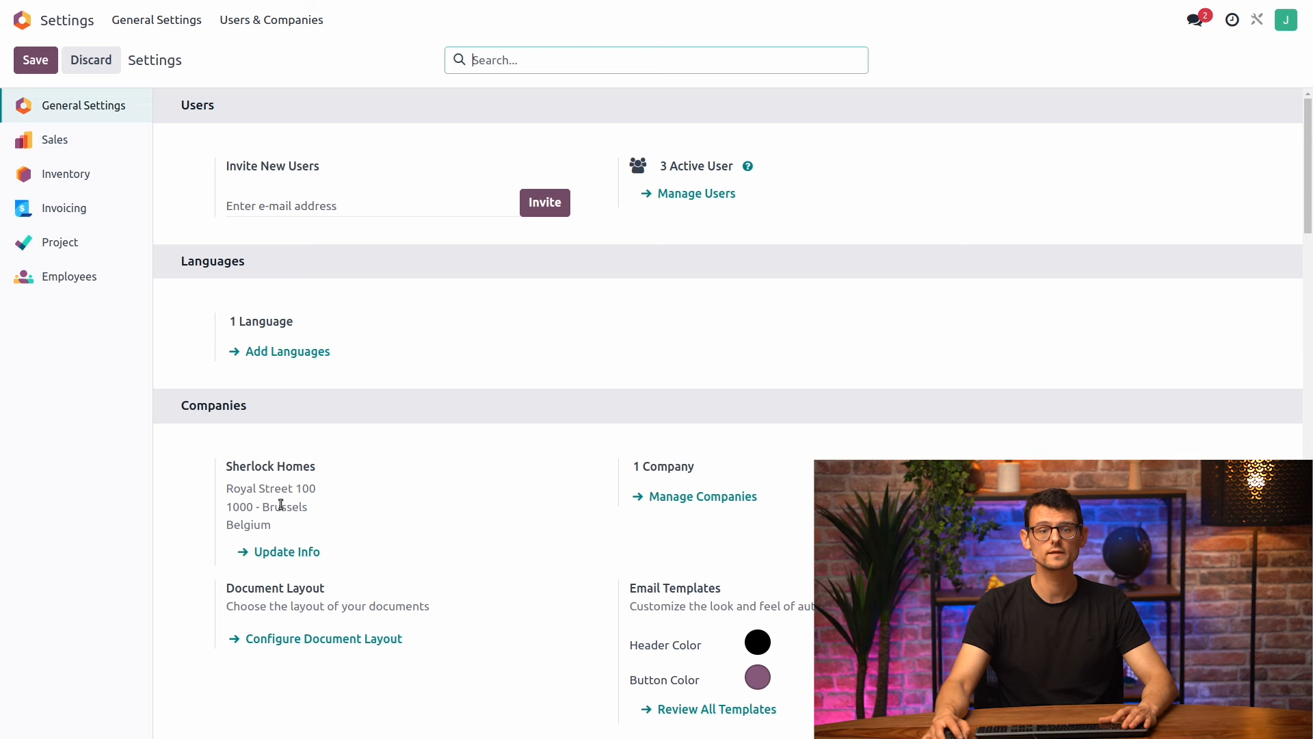
- Set the orange house image as the company logo in the document layout and save the settings
left_click(306, 638)
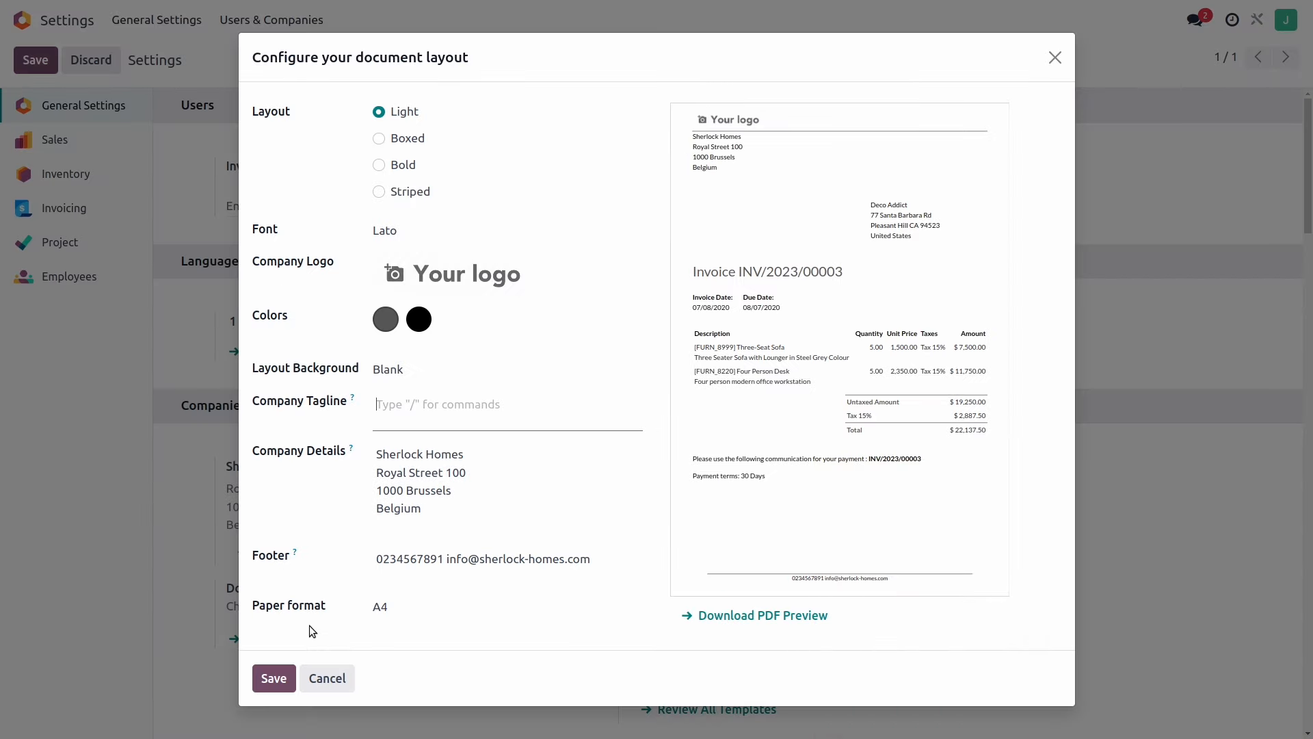
left_click(384, 286)
double_click(482, 108)
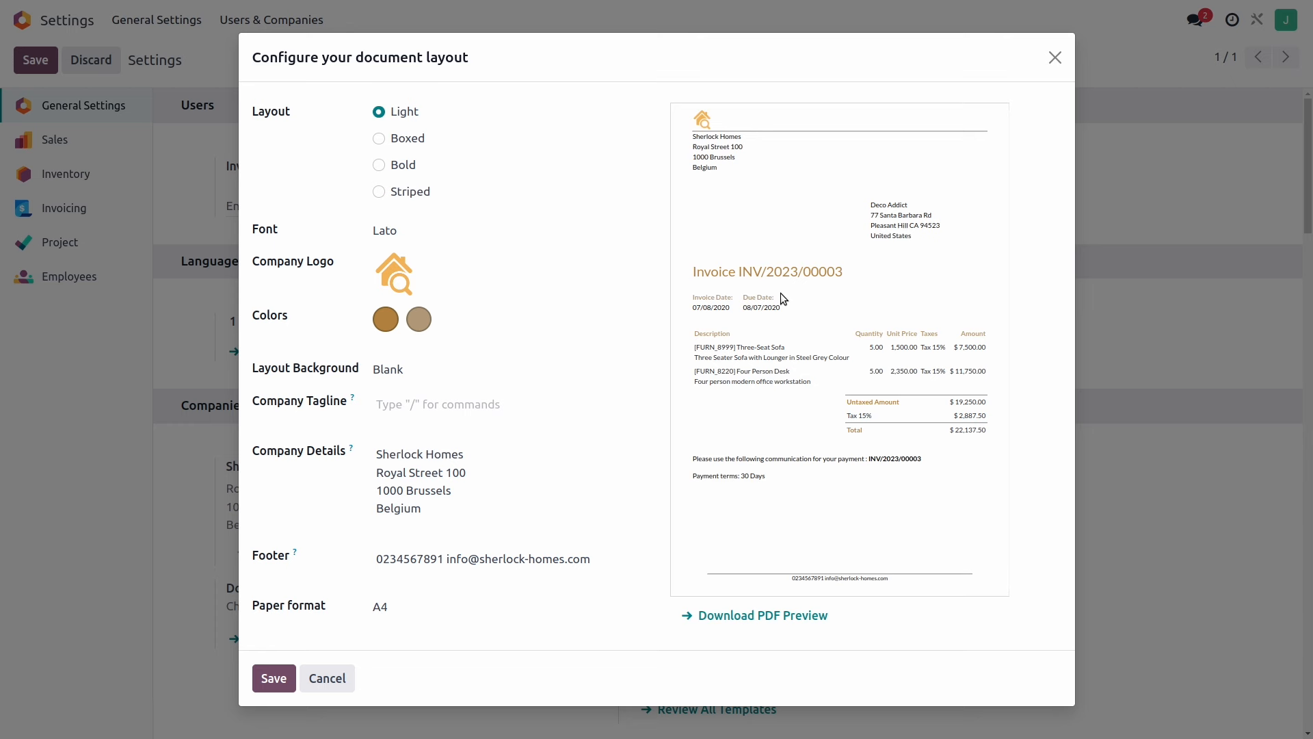
left_click(272, 678)
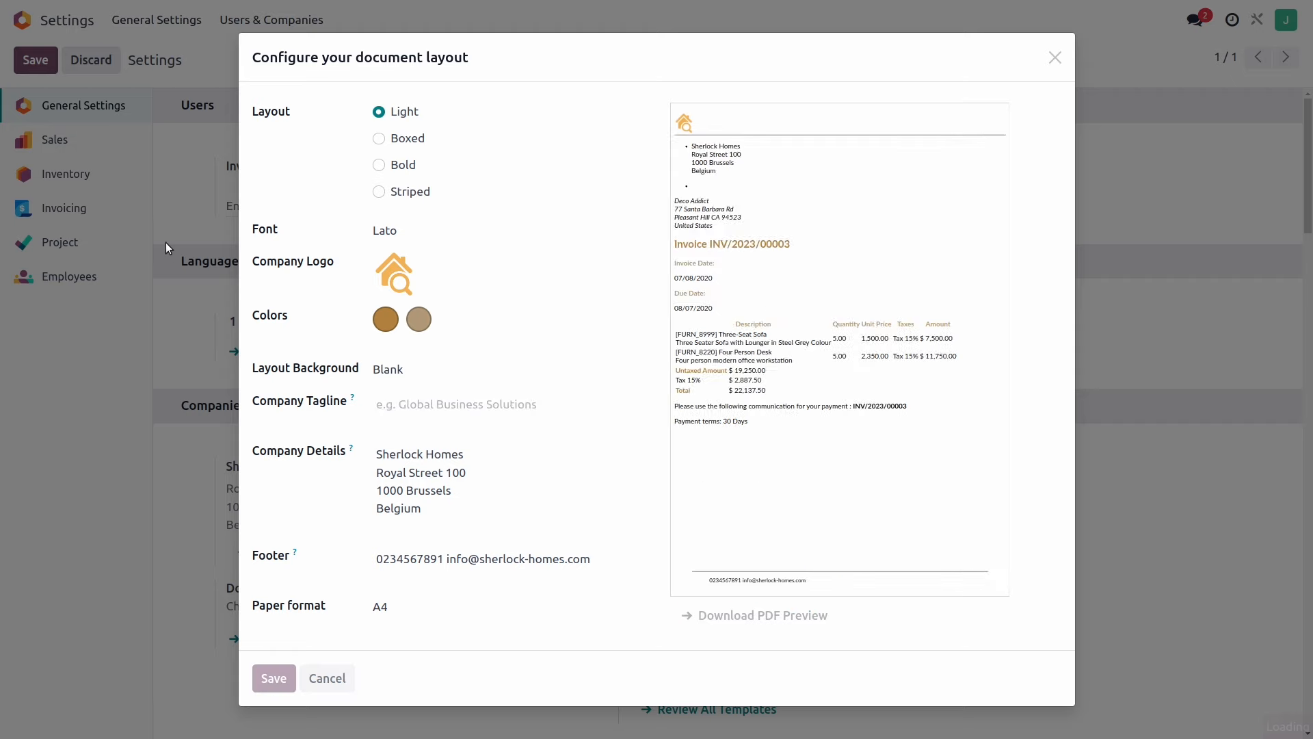
left_click(29, 59)
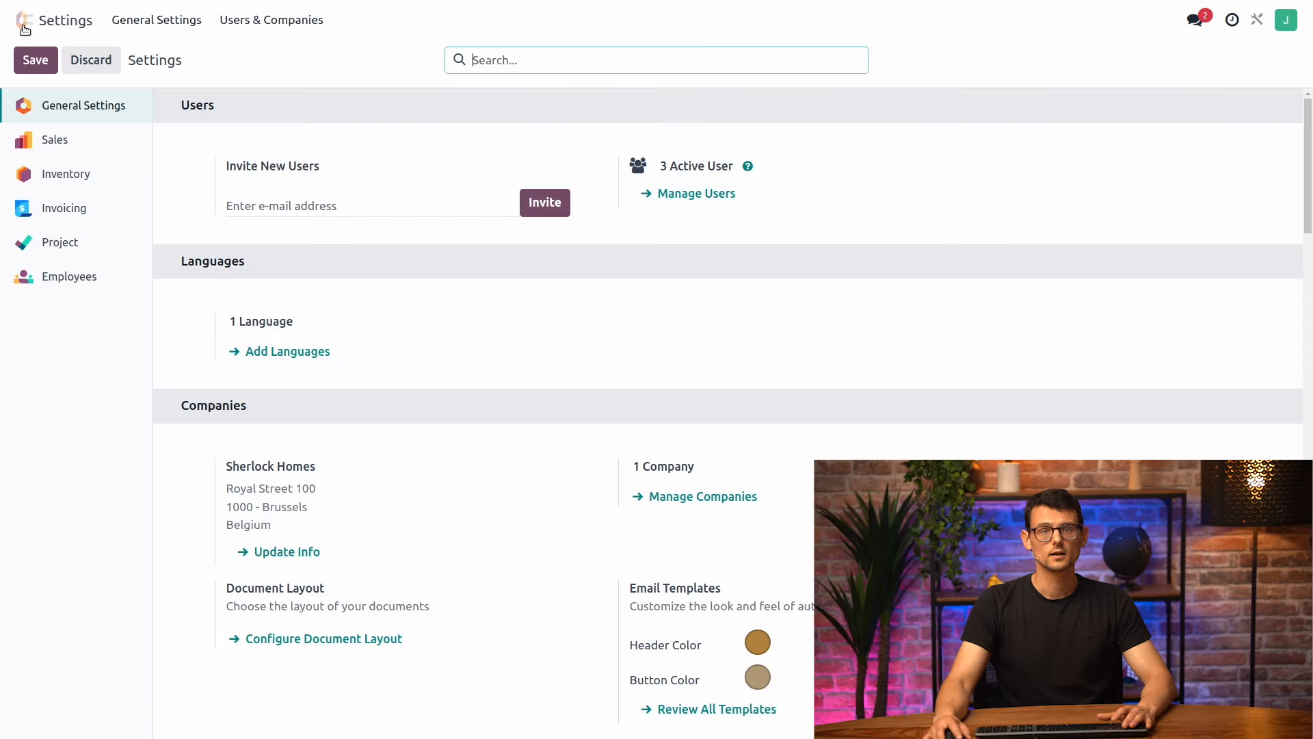
- Open the Sales app's reports in Studio and duplicate the Quotation / Order report
left_click(21, 20)
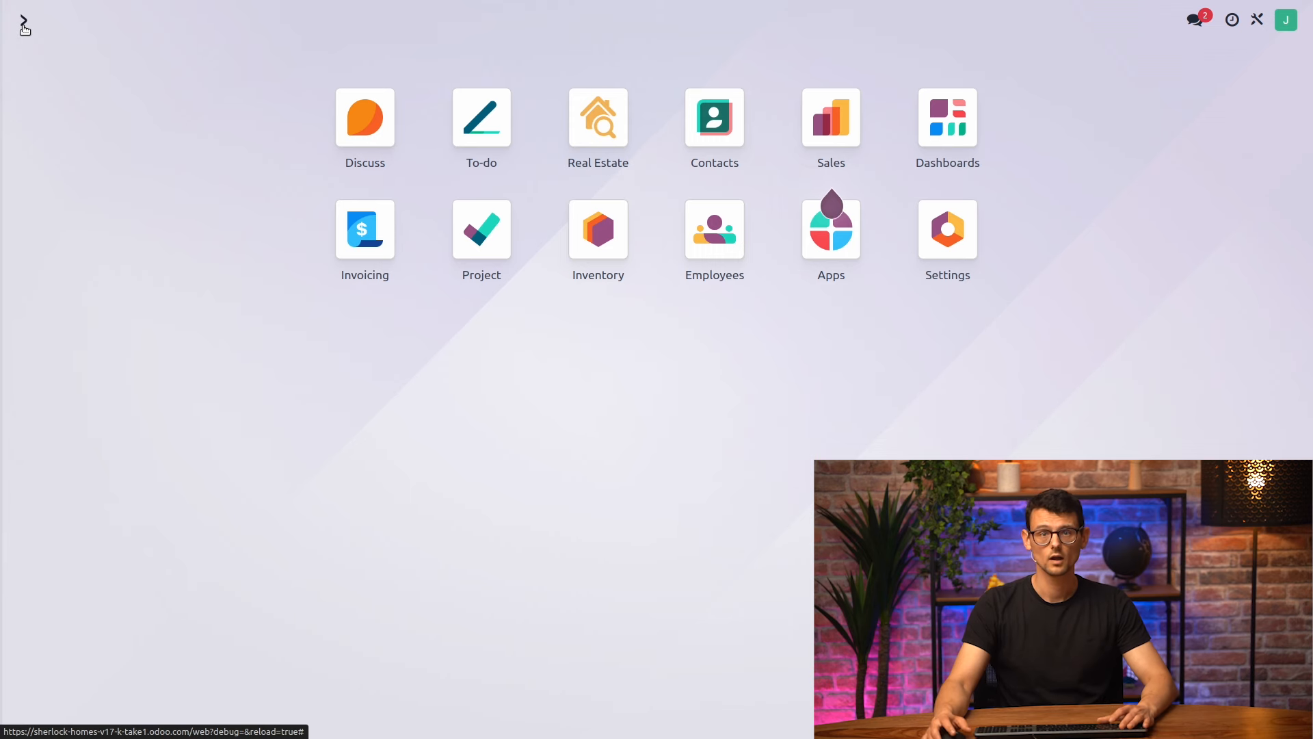
left_click(833, 141)
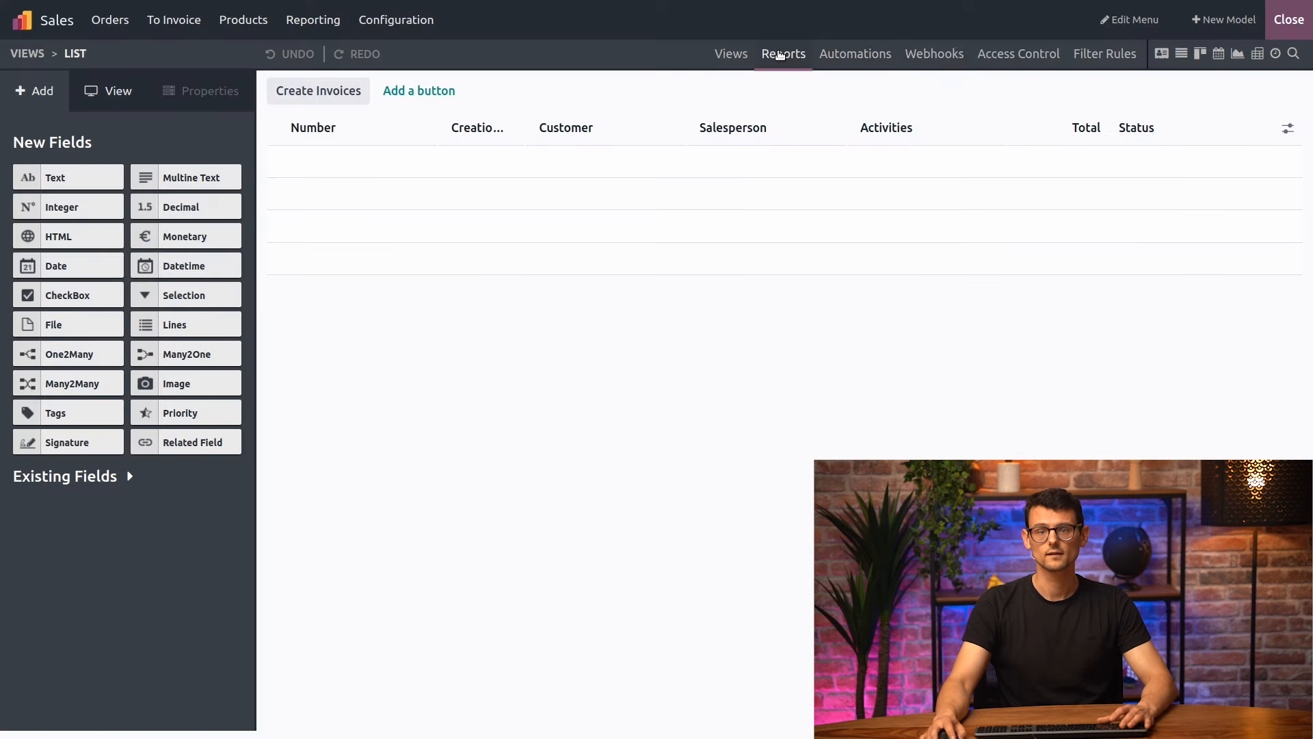
left_click(781, 54)
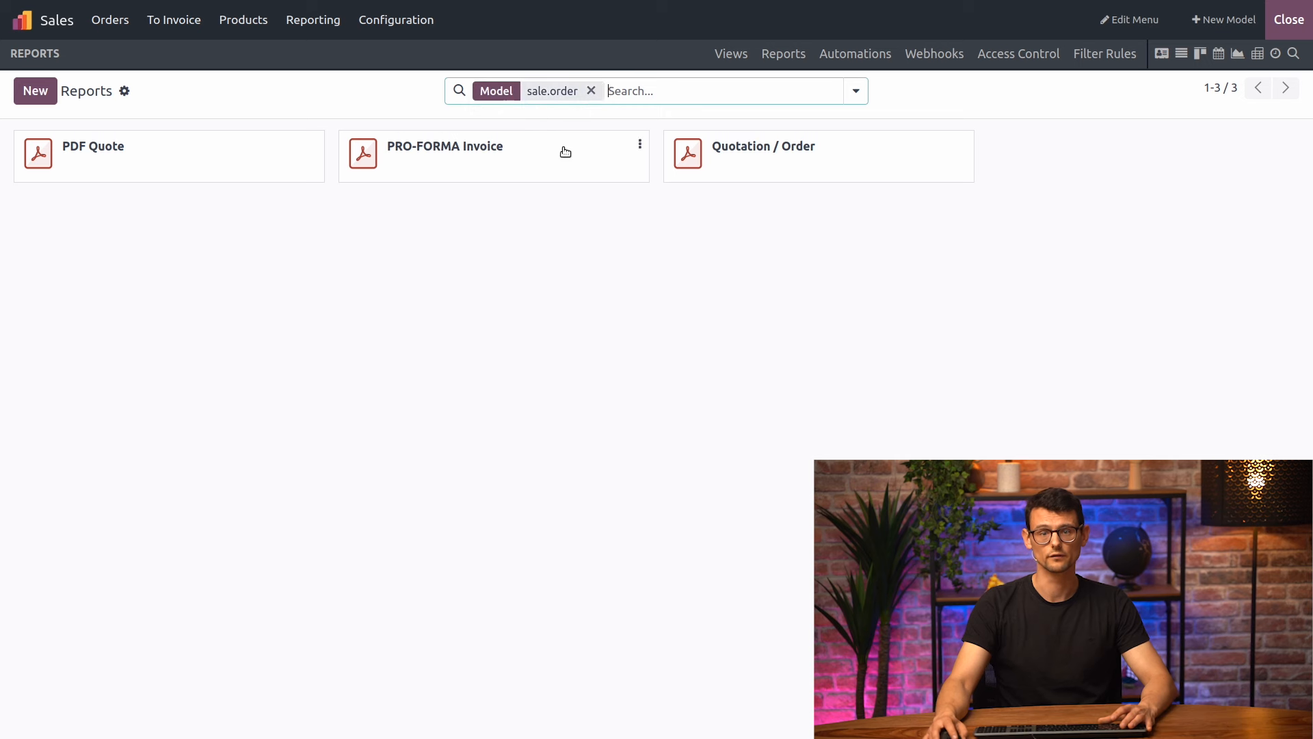
left_click(964, 144)
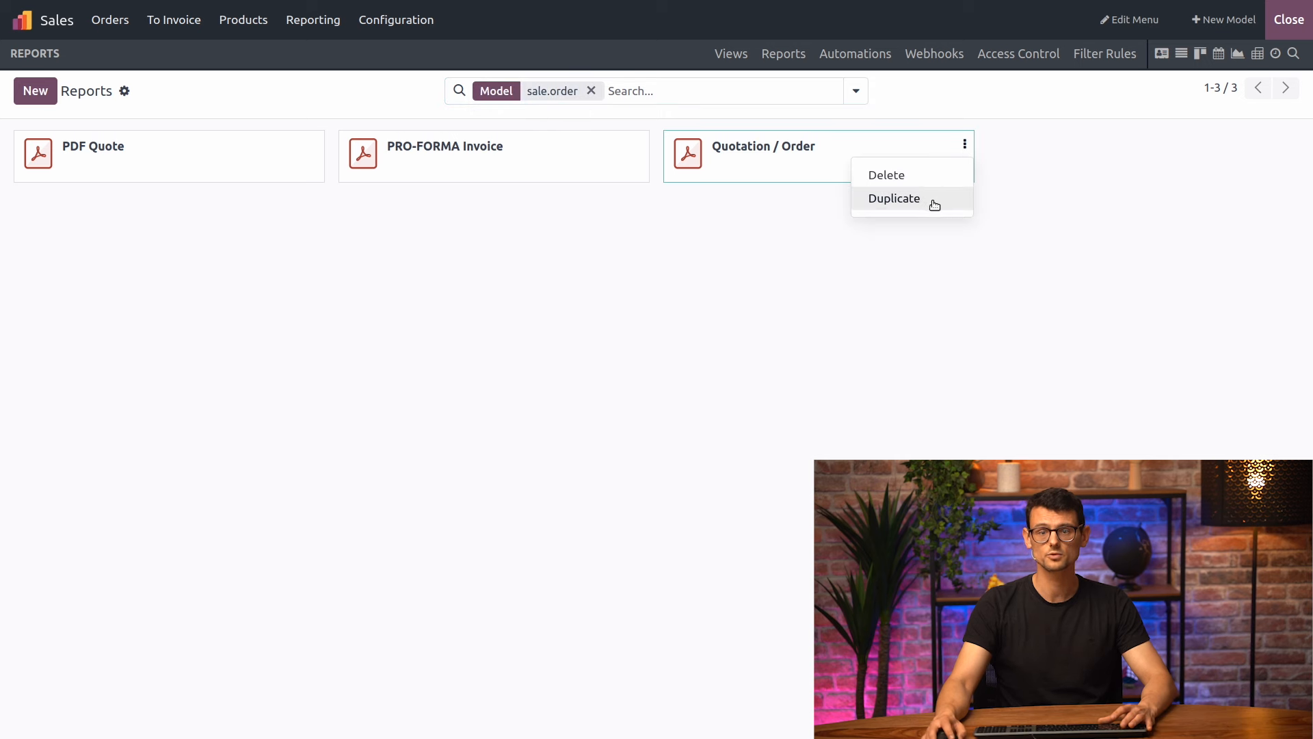
left_click(900, 206)
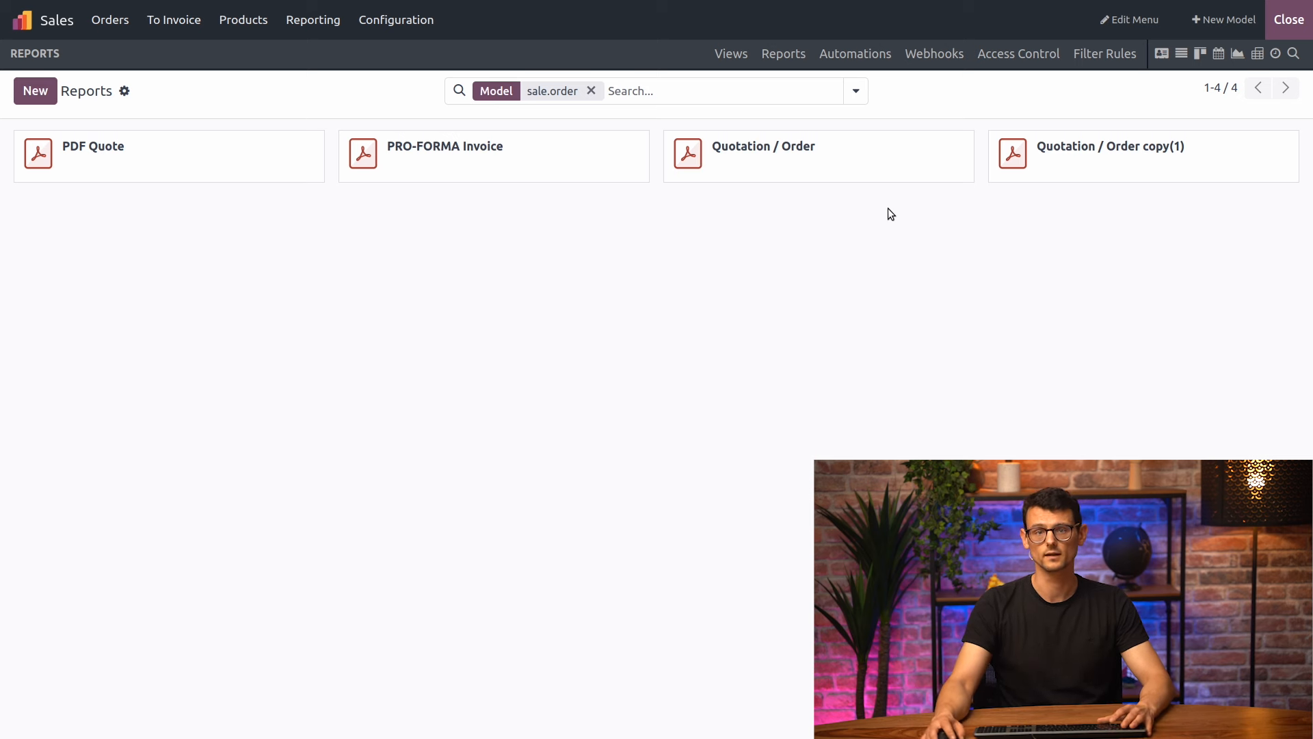
- Remove the original Quotation / Order report from the print menu, rename it "Original-Quotation / Order" and save
left_click(857, 165)
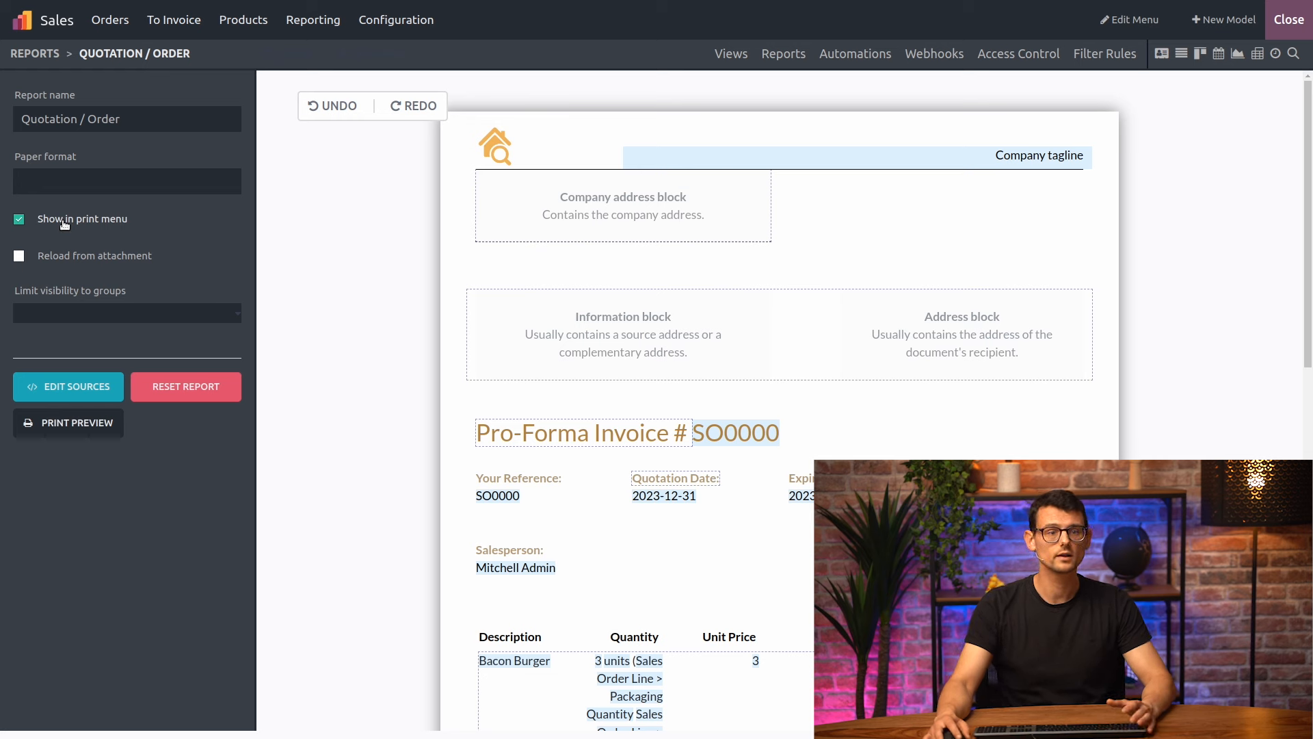
left_click(19, 219)
left_click(22, 119)
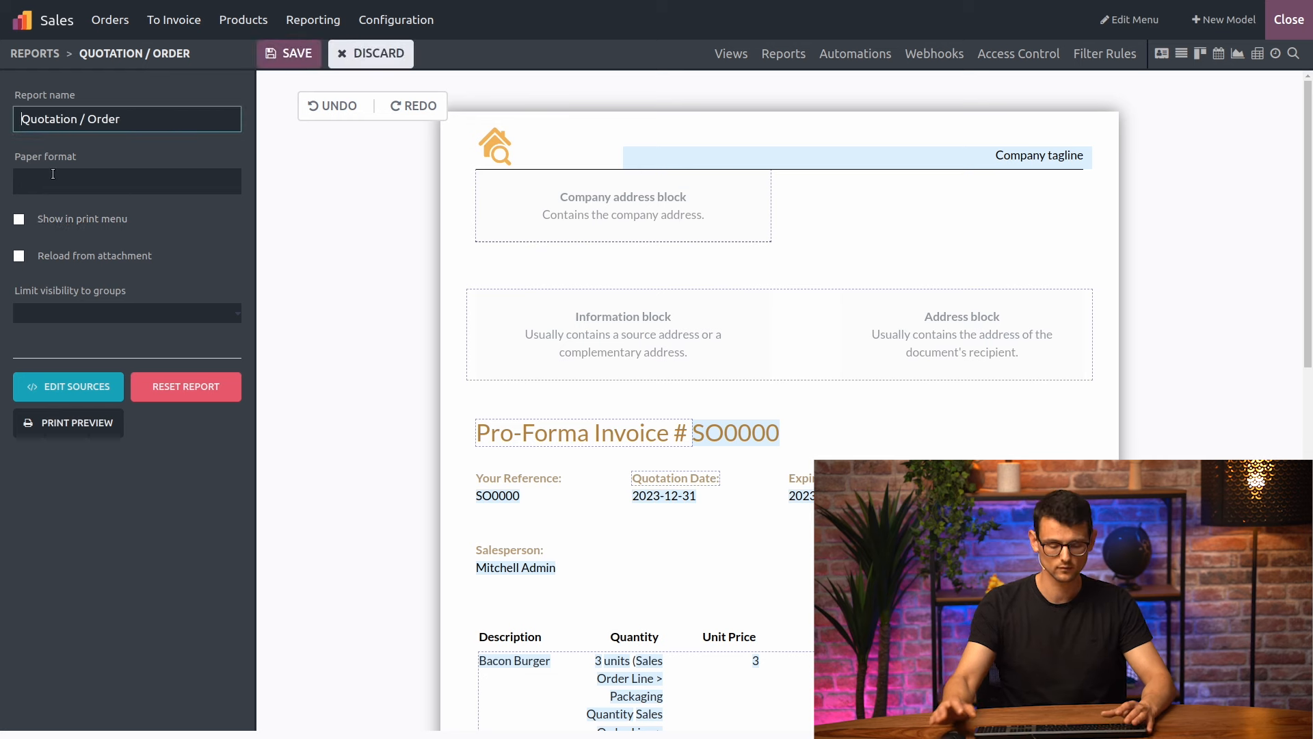
type("original-")
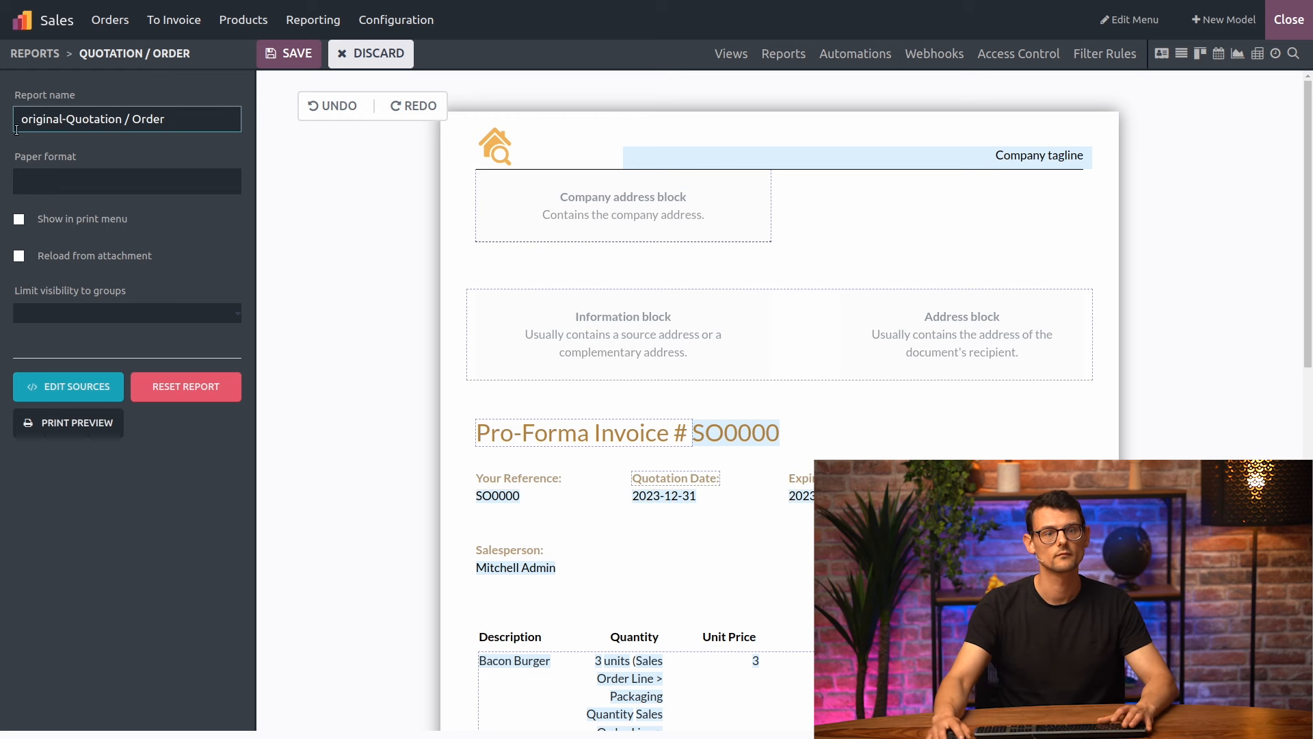
left_click(30, 122)
key("BackSpace")
type("O")
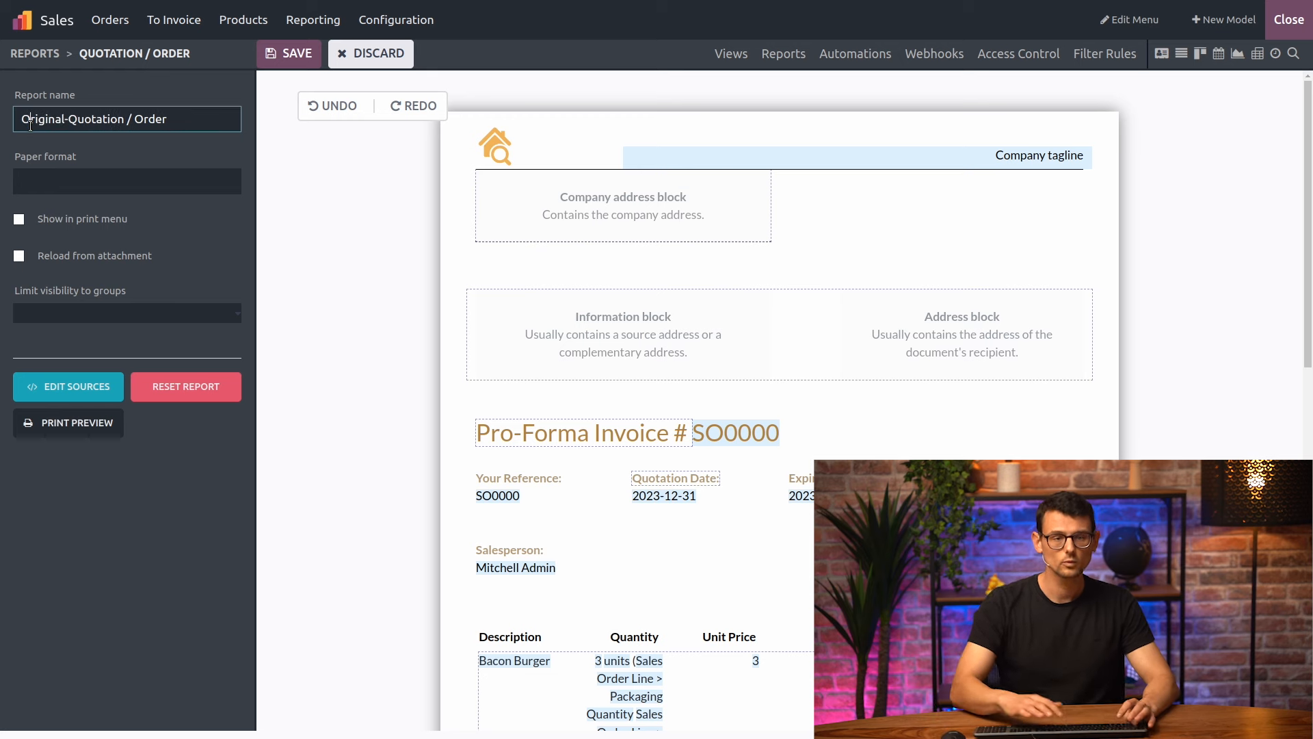
left_click(288, 54)
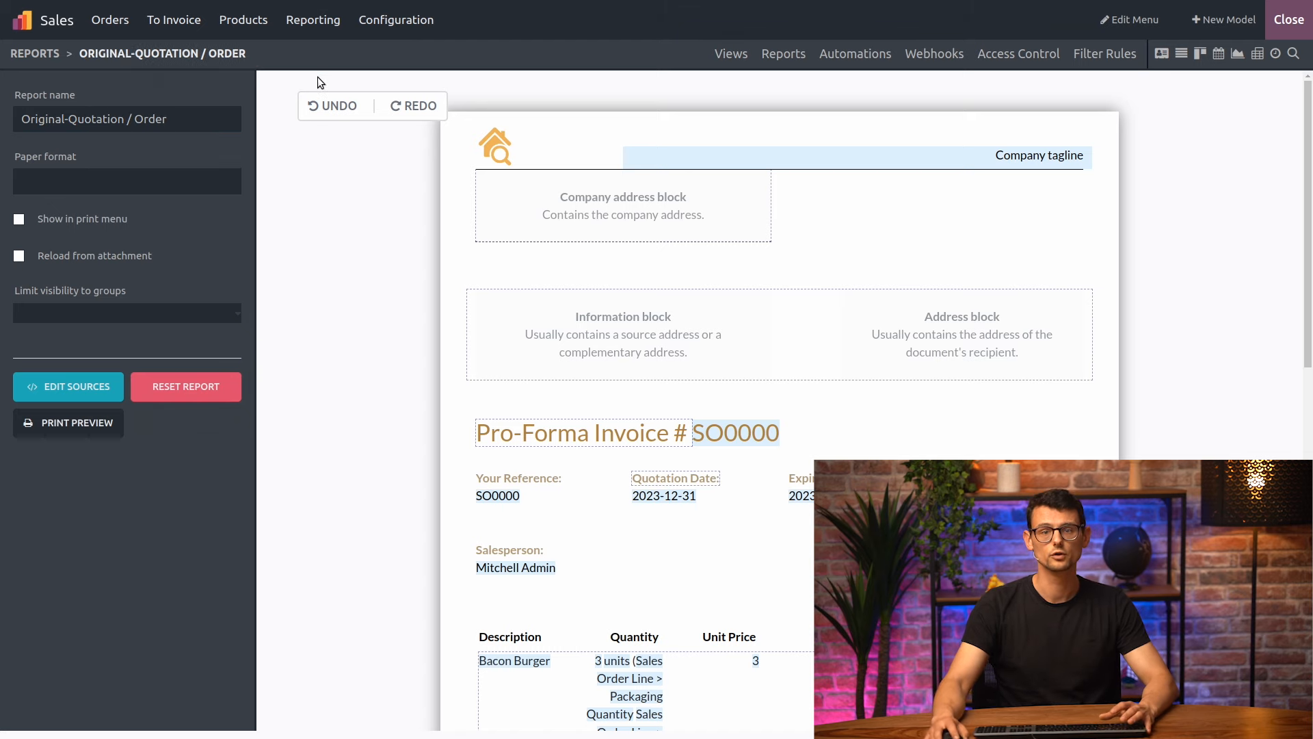
- Open the duplicated report and rename it "Quotation / Order"
left_click(784, 53)
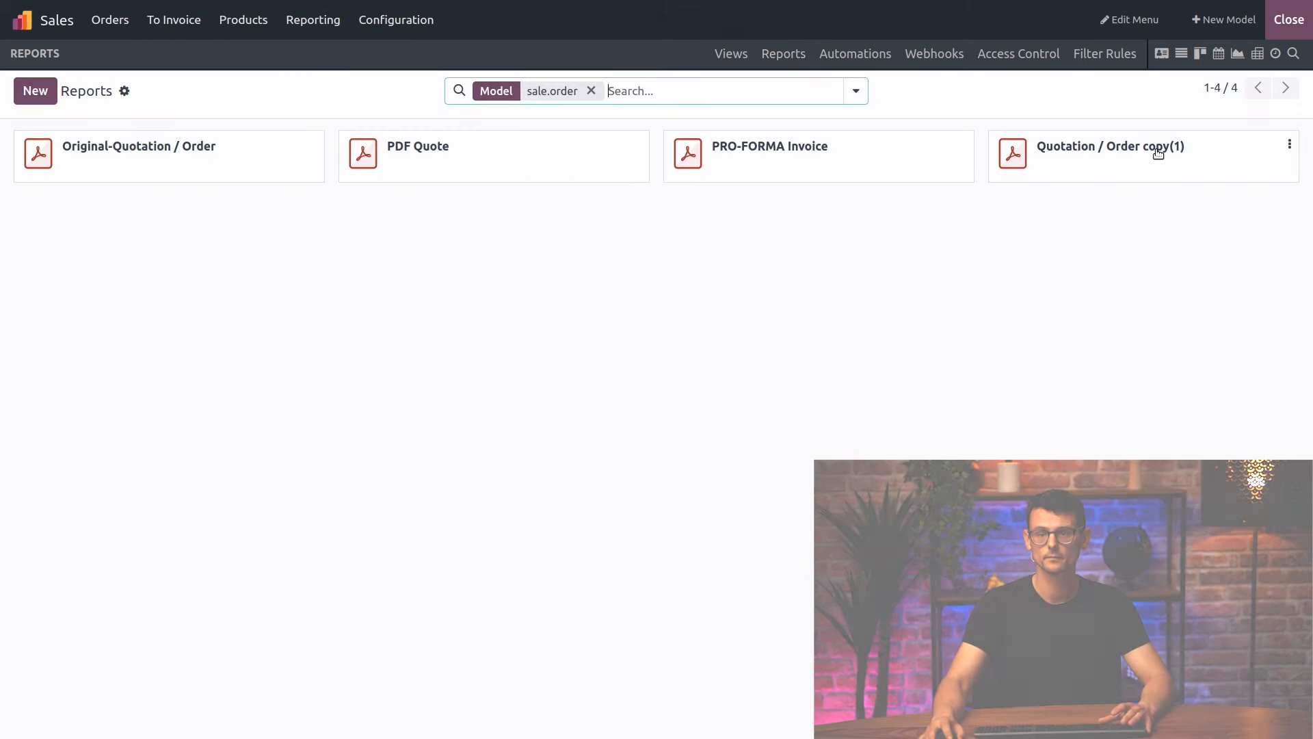
left_click(1158, 153)
left_click(173, 120)
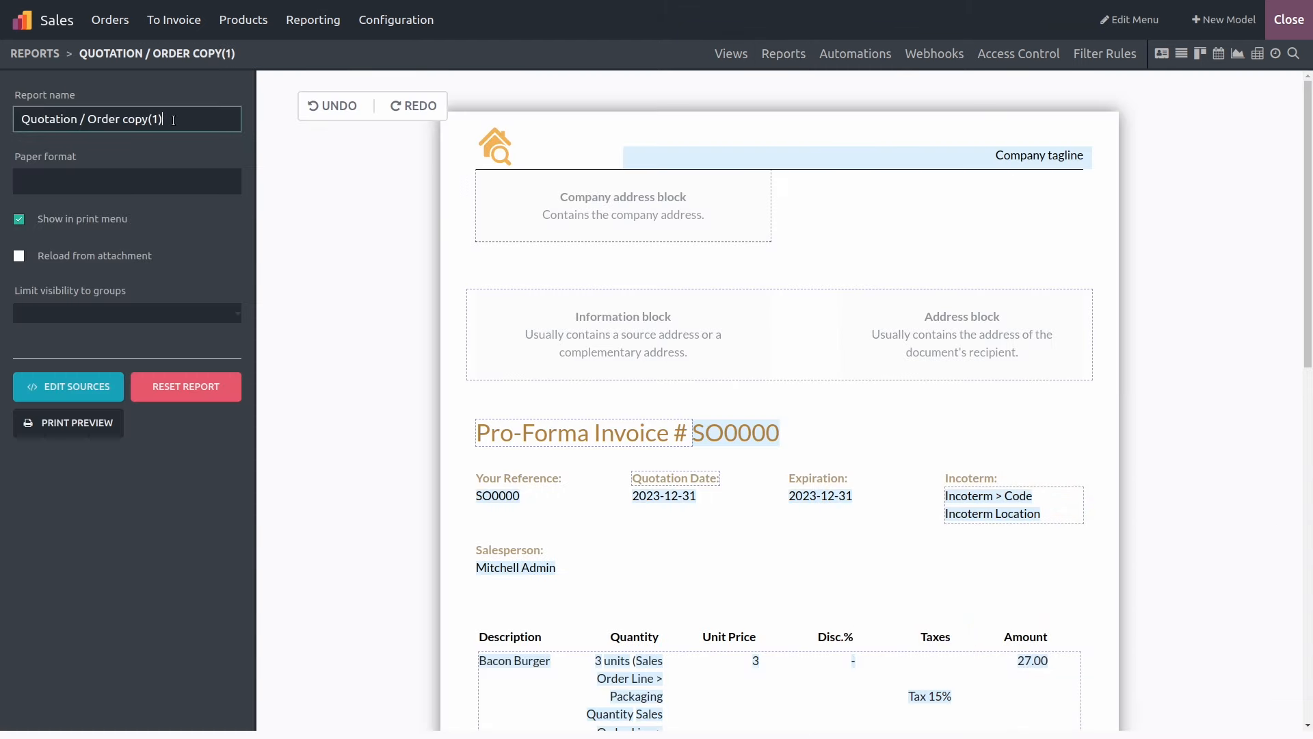
key("BackSpace")
key("BackSpace")
key("BackSpace")
key("BackSpace")
left_click(400, 291)
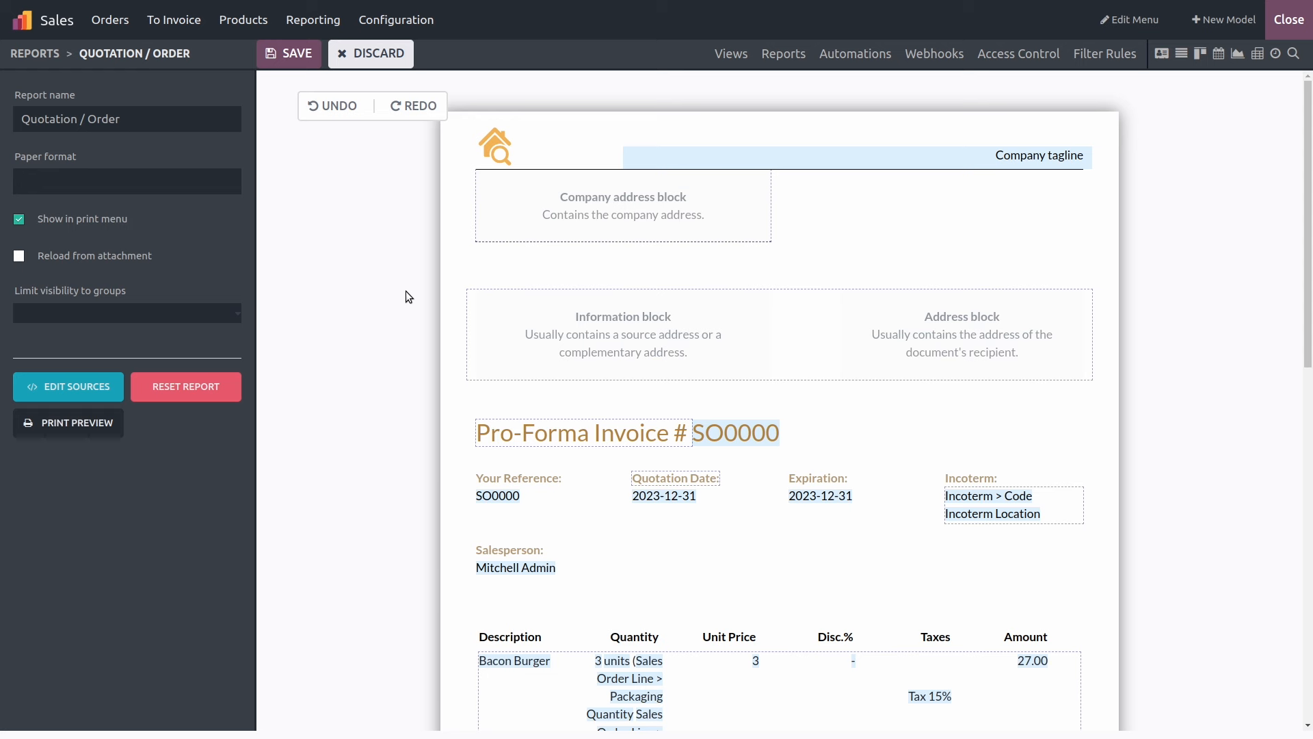
- Make the report's entire title line, including the order number field, bold and save the report
left_click(477, 433)
left_click_drag(502, 433, 770, 432)
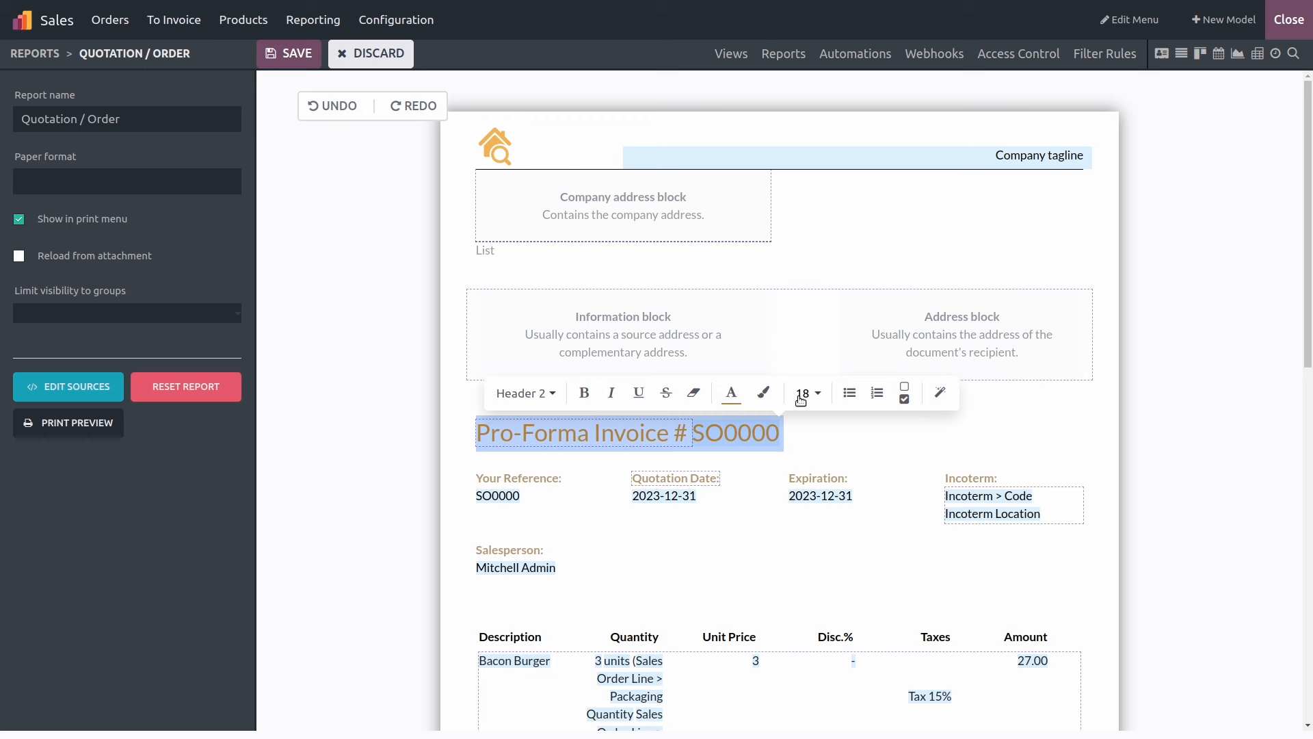
left_click(583, 394)
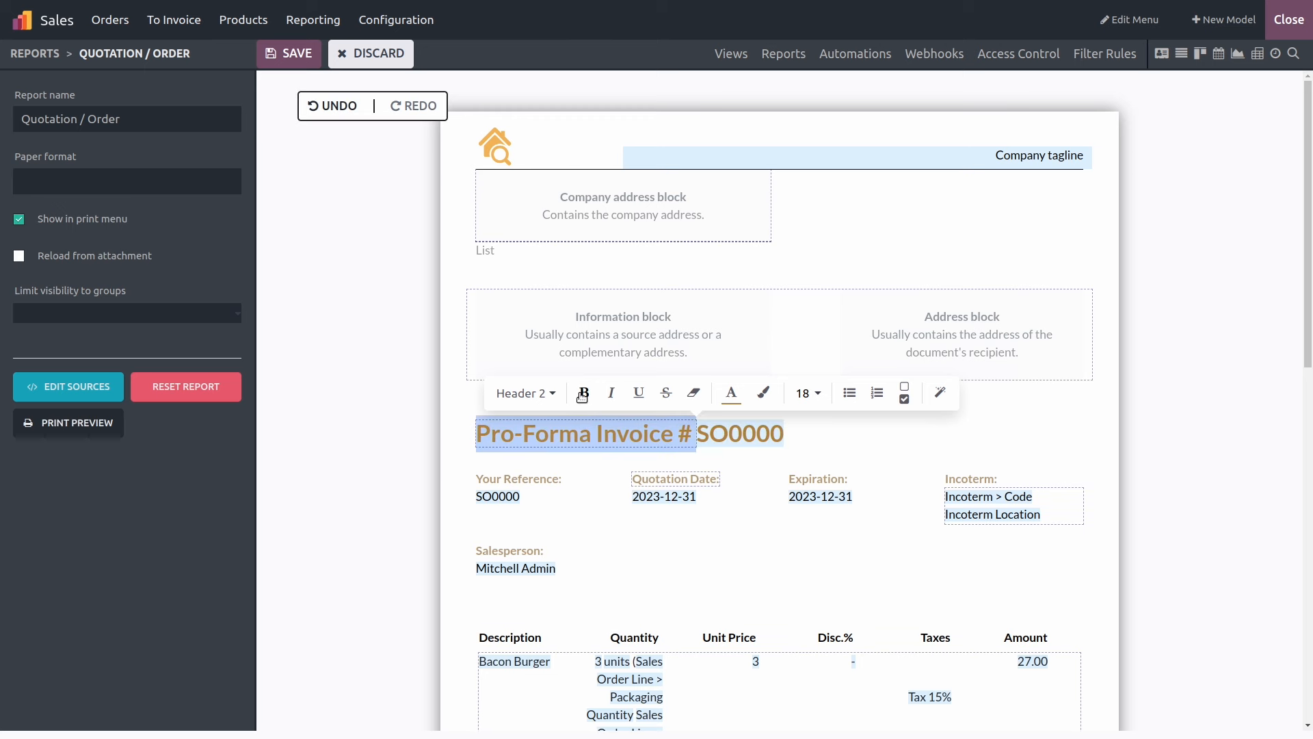
left_click(592, 453)
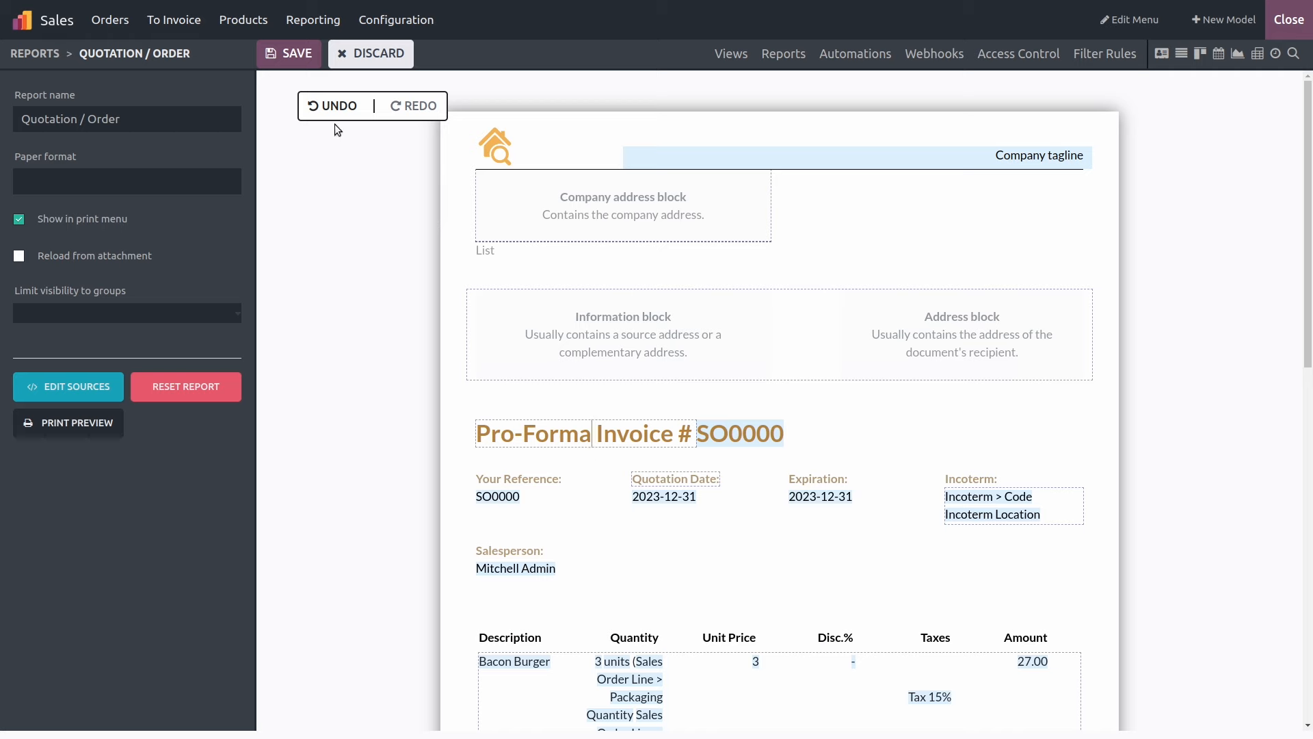
left_click(294, 55)
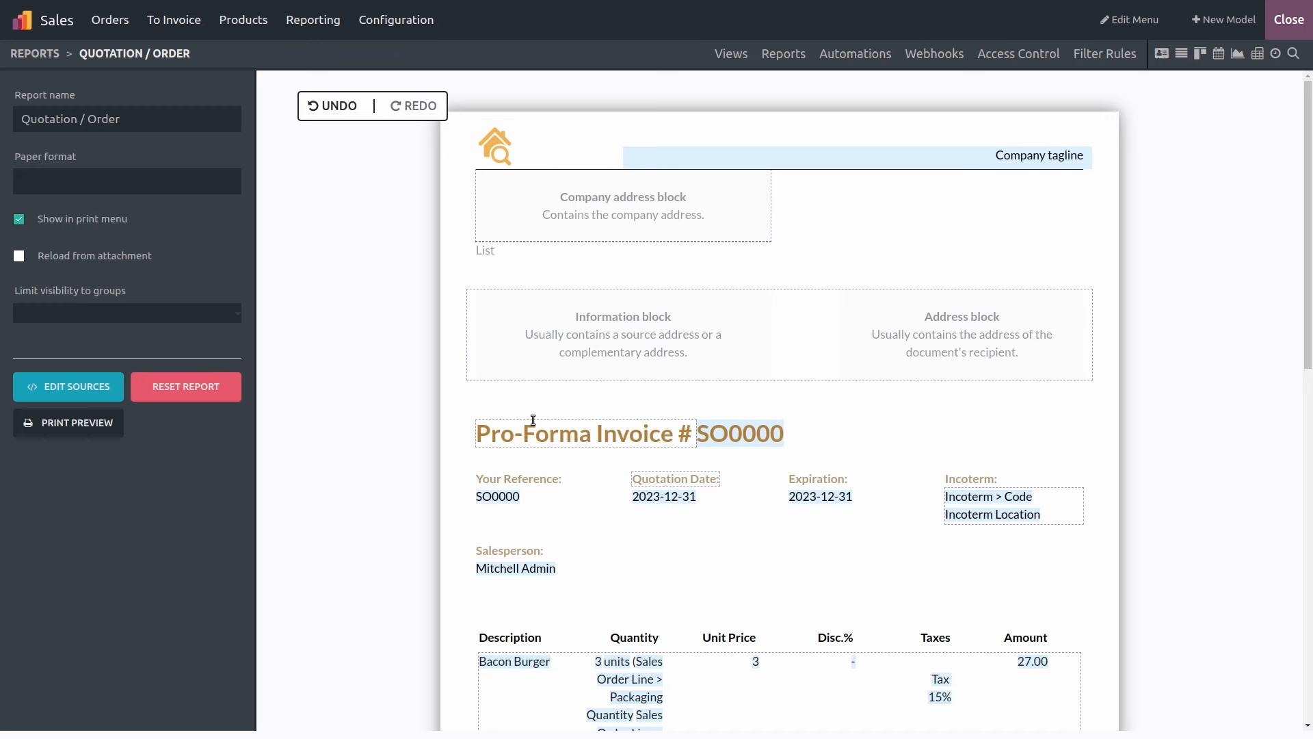
- Show the title's conditional variant for draft and sent documents and select its dynamic order number field
mouse_move(520, 436)
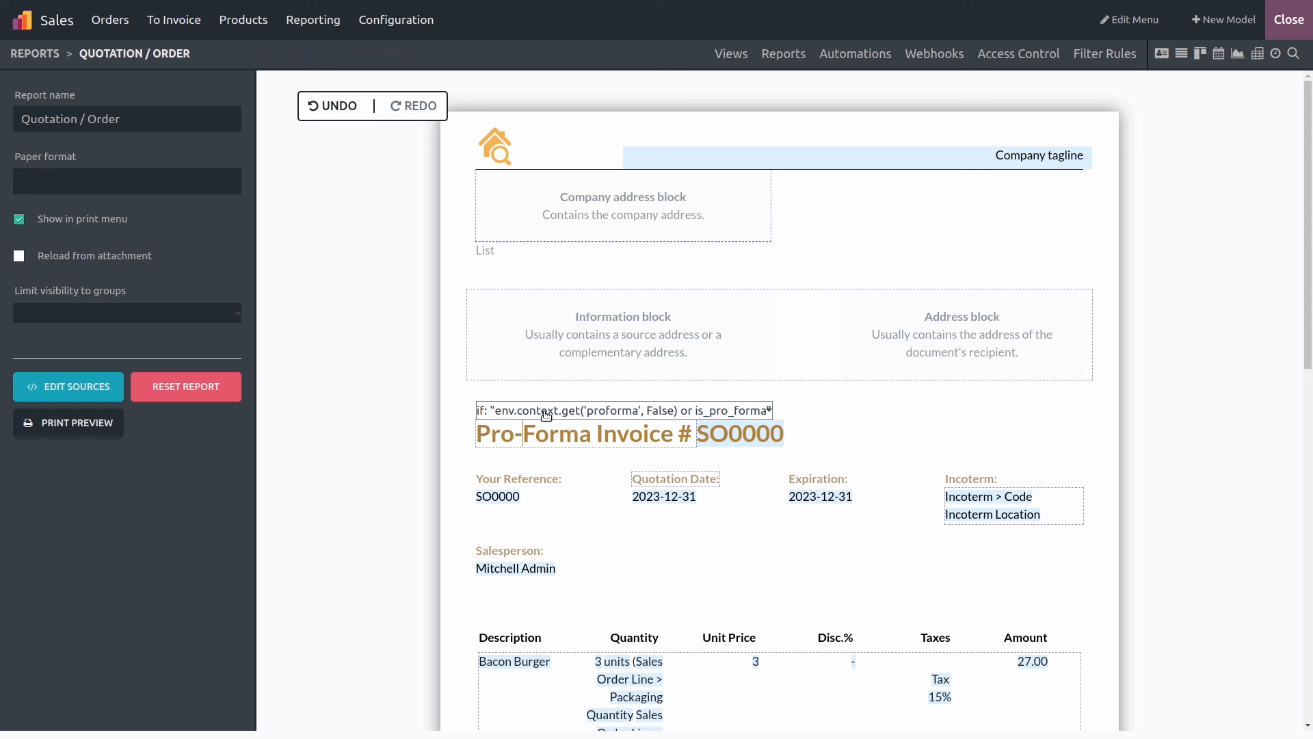
left_click(546, 416)
left_click(545, 446)
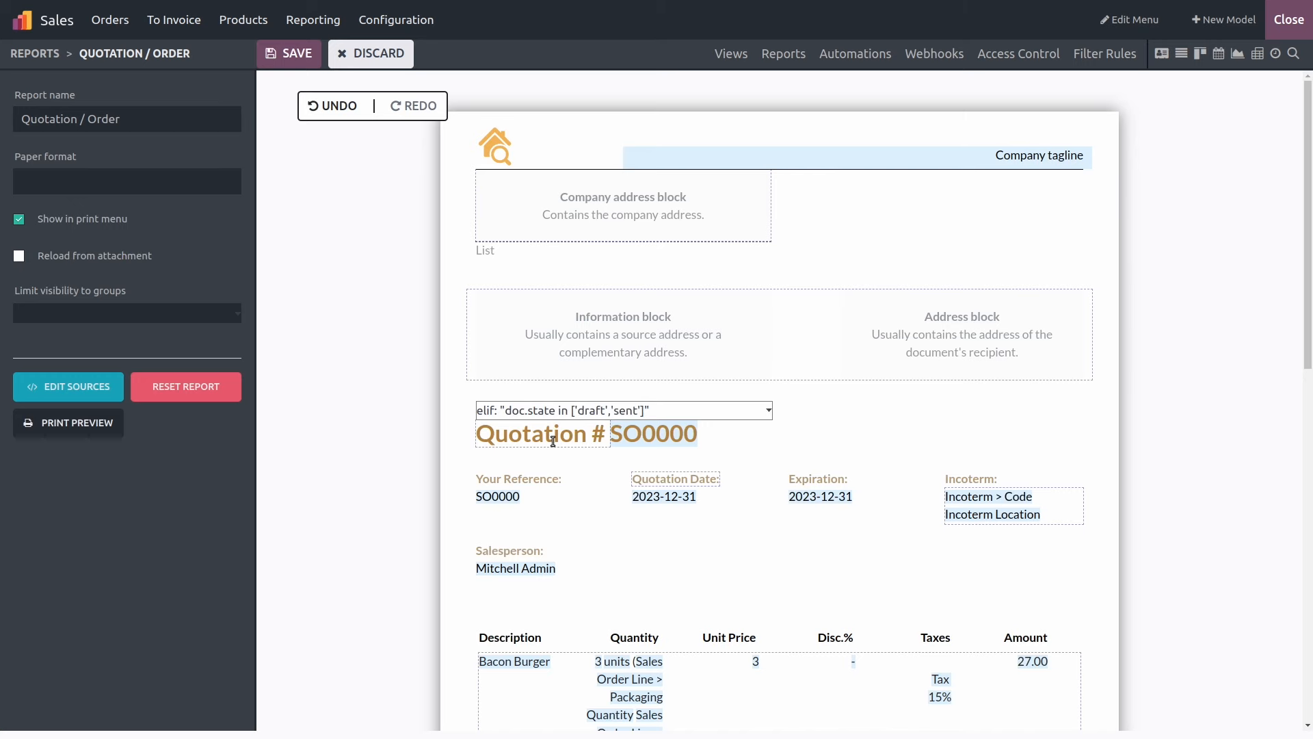
left_click(631, 438)
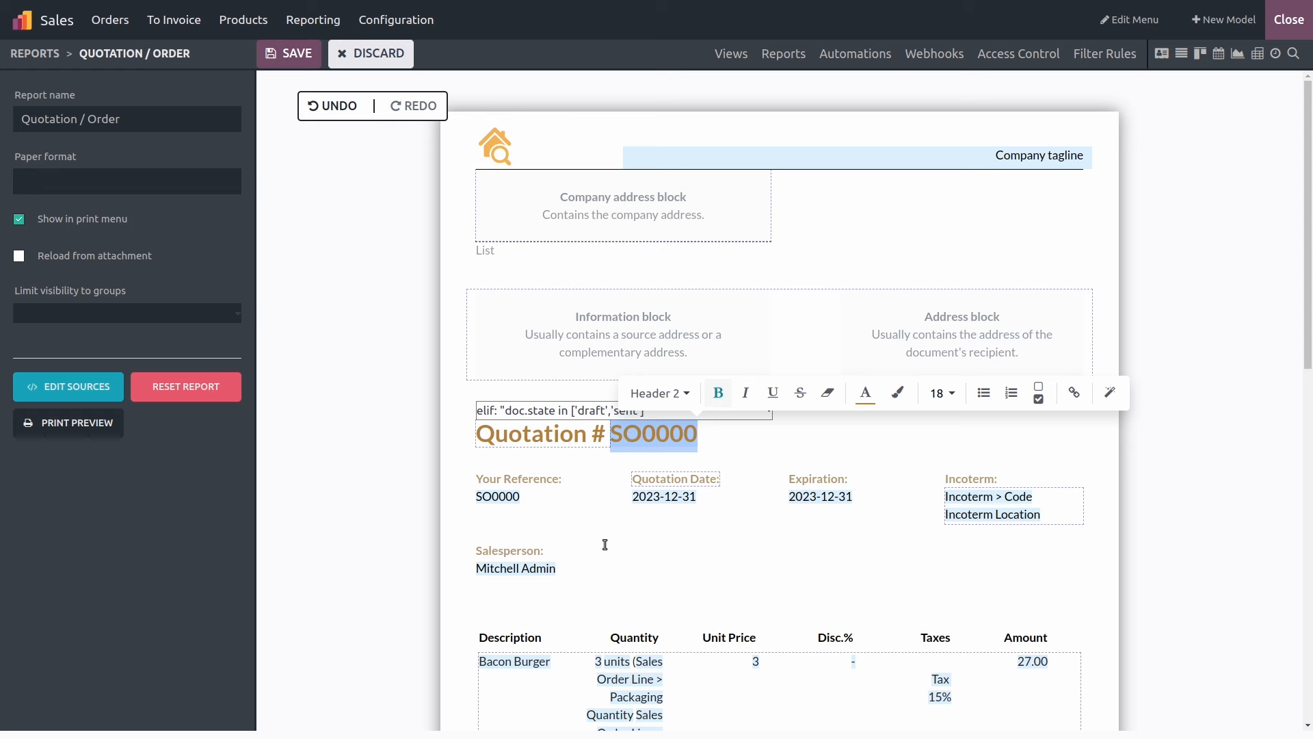
- Delete the salesperson's name field and the "Salesperson:" label from the information section
left_click(561, 570)
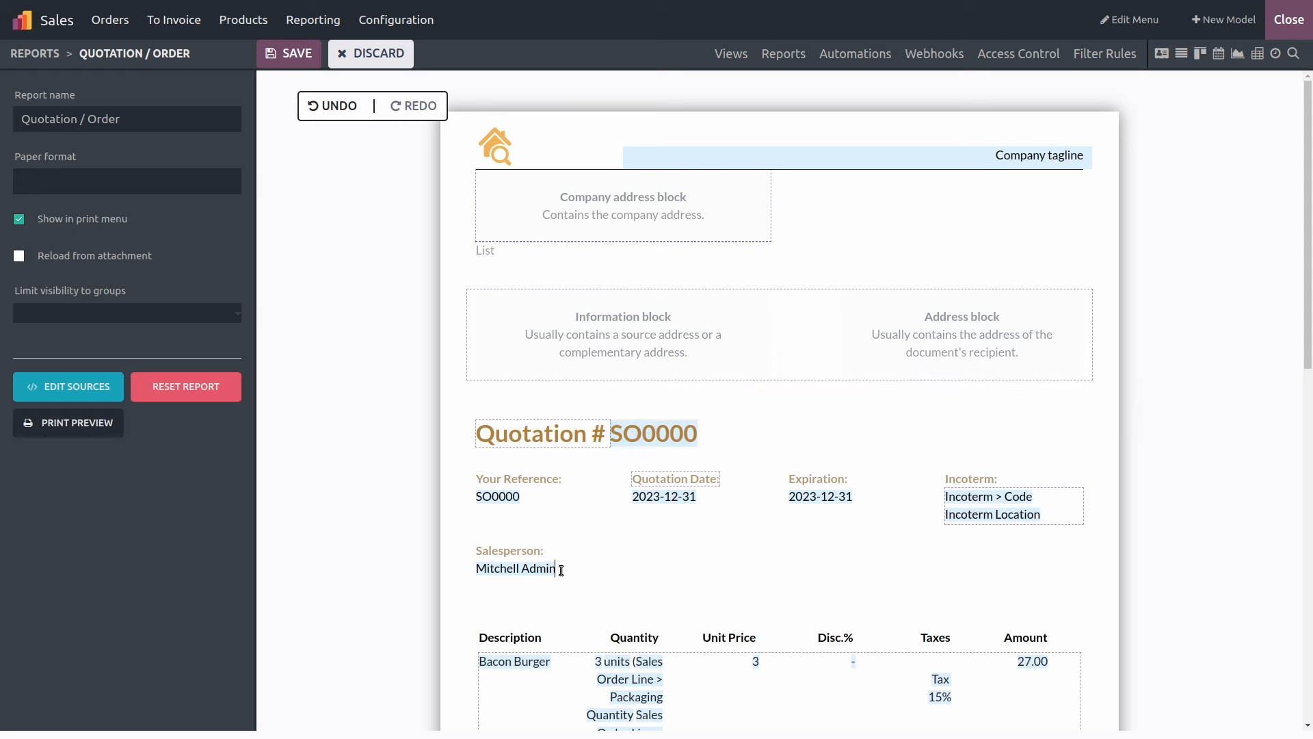
key("BackSpace")
key("BackSpace")
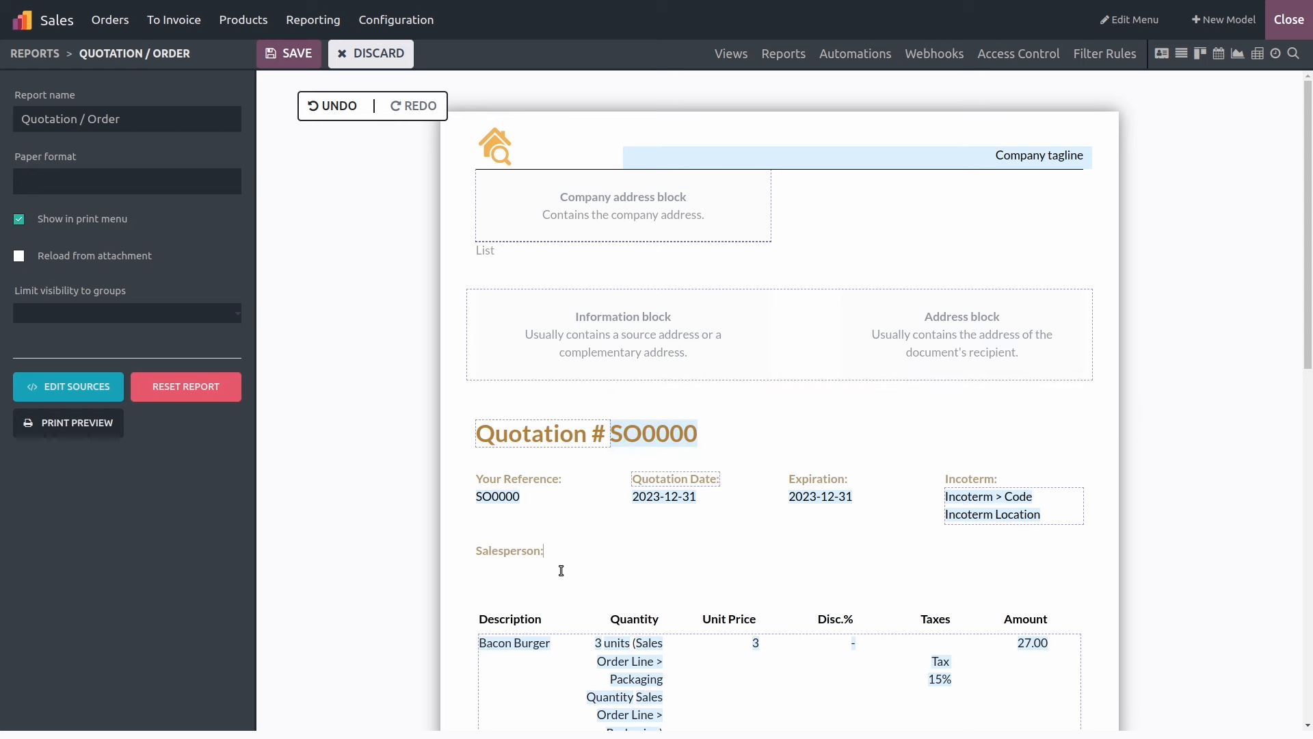
key("BackSpace")
key("BackSpace")
key("BackSpace")
key("BackSpace")
key("BackSpace")
key("BackSpace")
key("BackSpace")
key("BackSpace")
key("BackSpace")
key("BackSpace")
key("BackSpace")
- Enter the label "Contact Type:" in the emptied information block and start a new line beneath it
type("Contact")
type(" Typ:")
type("e")
key("Return")
key("BackSpace")
type(":")
key("Return")
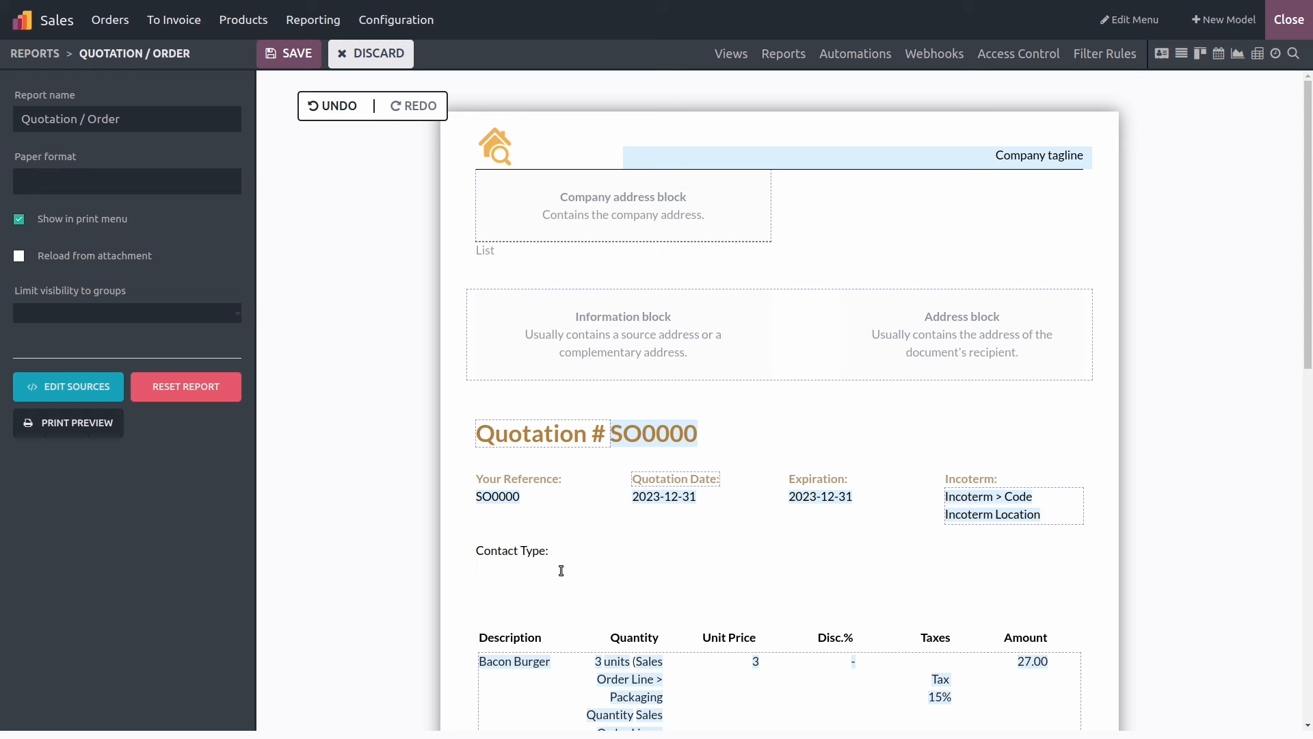
- Insert the Customer > Contact Type field below the label with default text "Contact Type", and make the "Contact Type:" label bold
type("/")
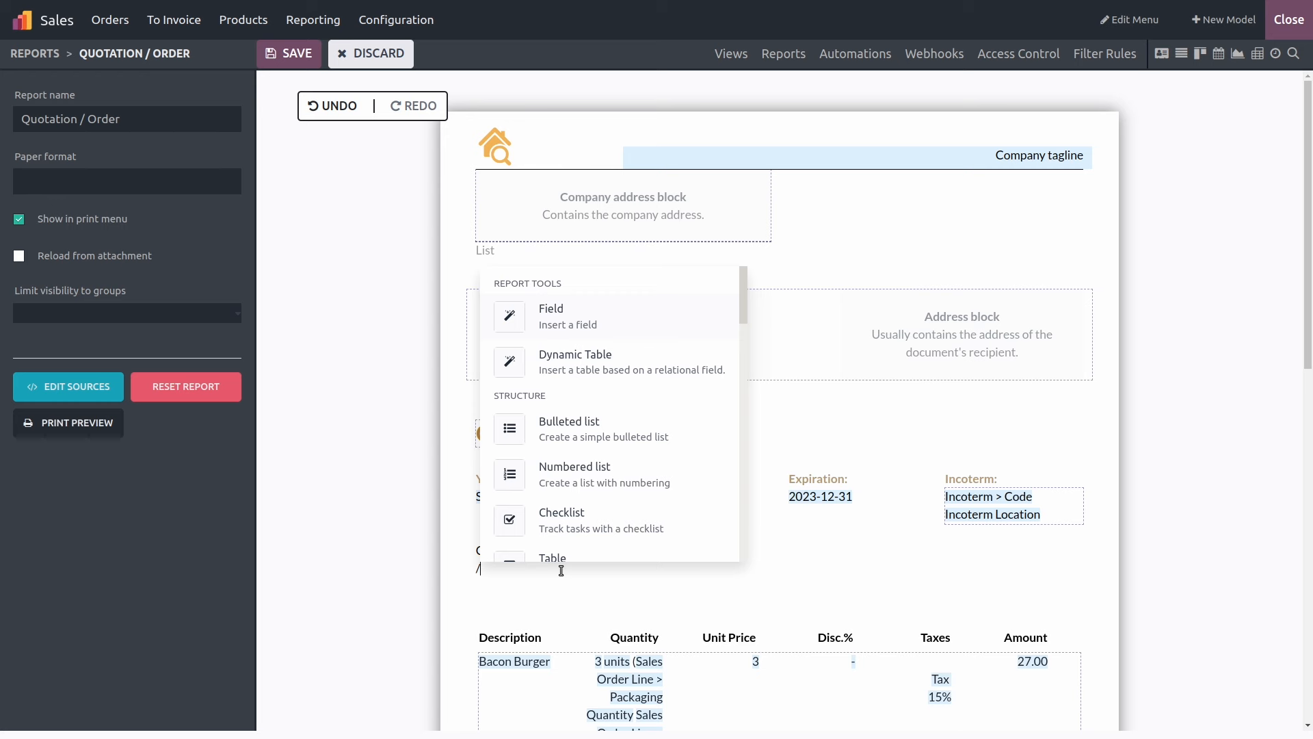
type("field")
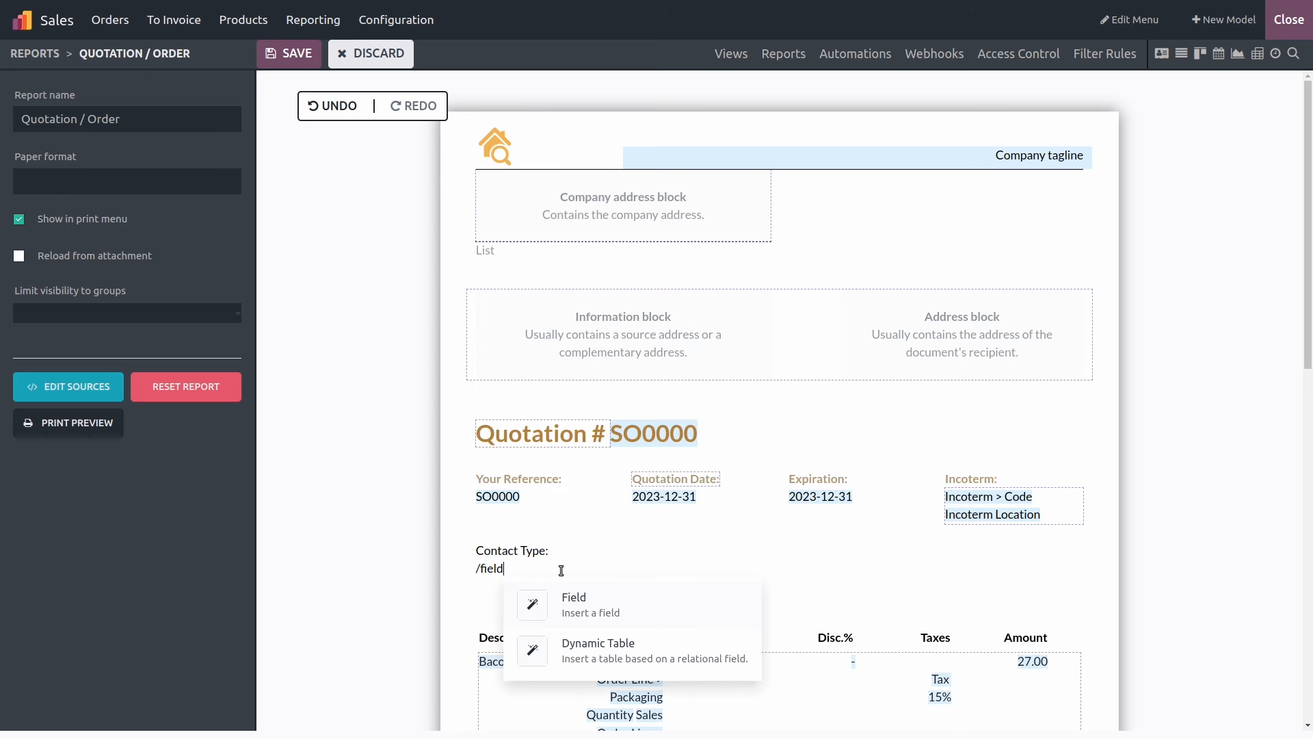
left_click(567, 599)
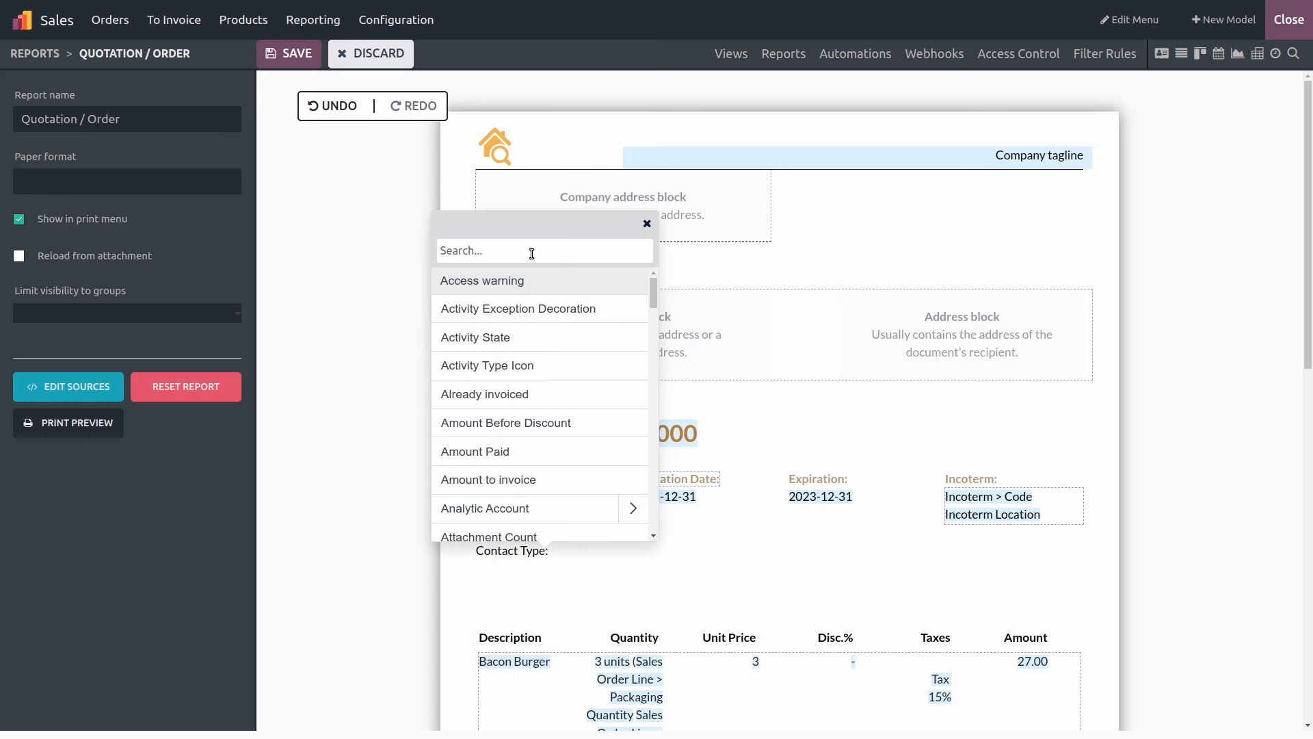
type("customer")
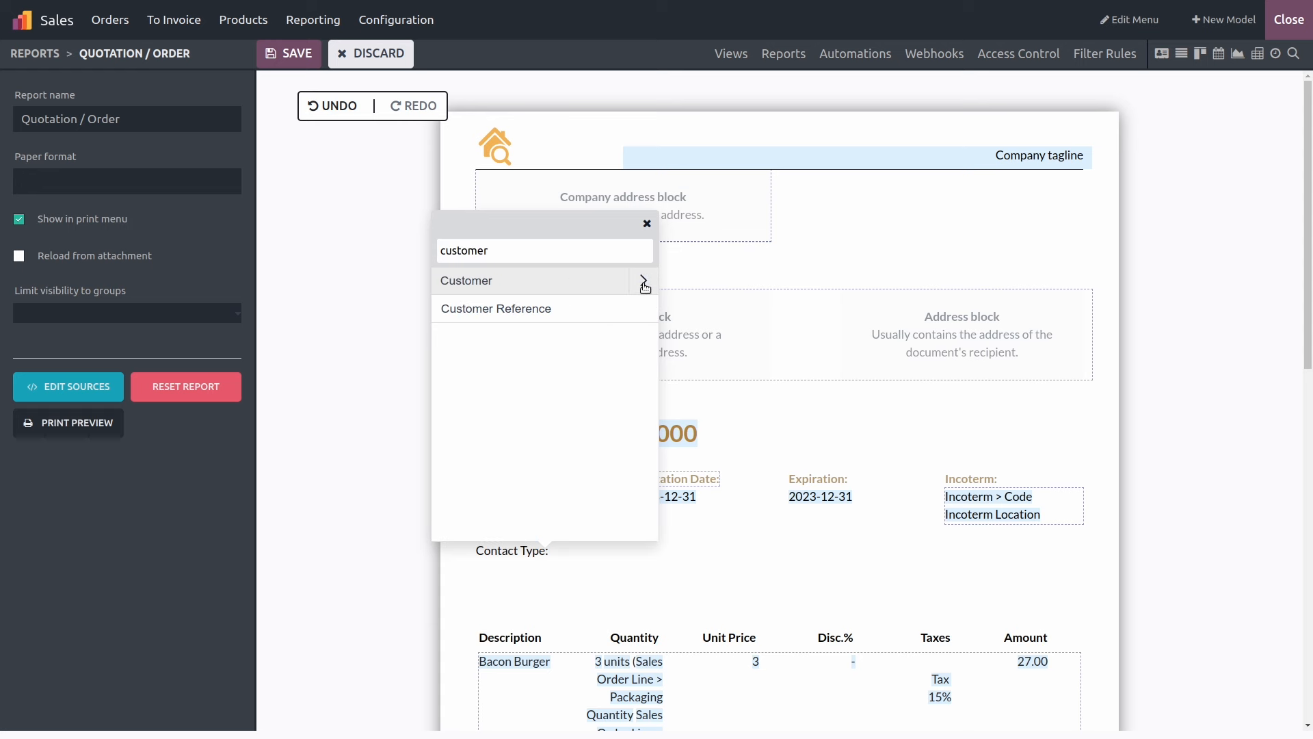
left_click(645, 280)
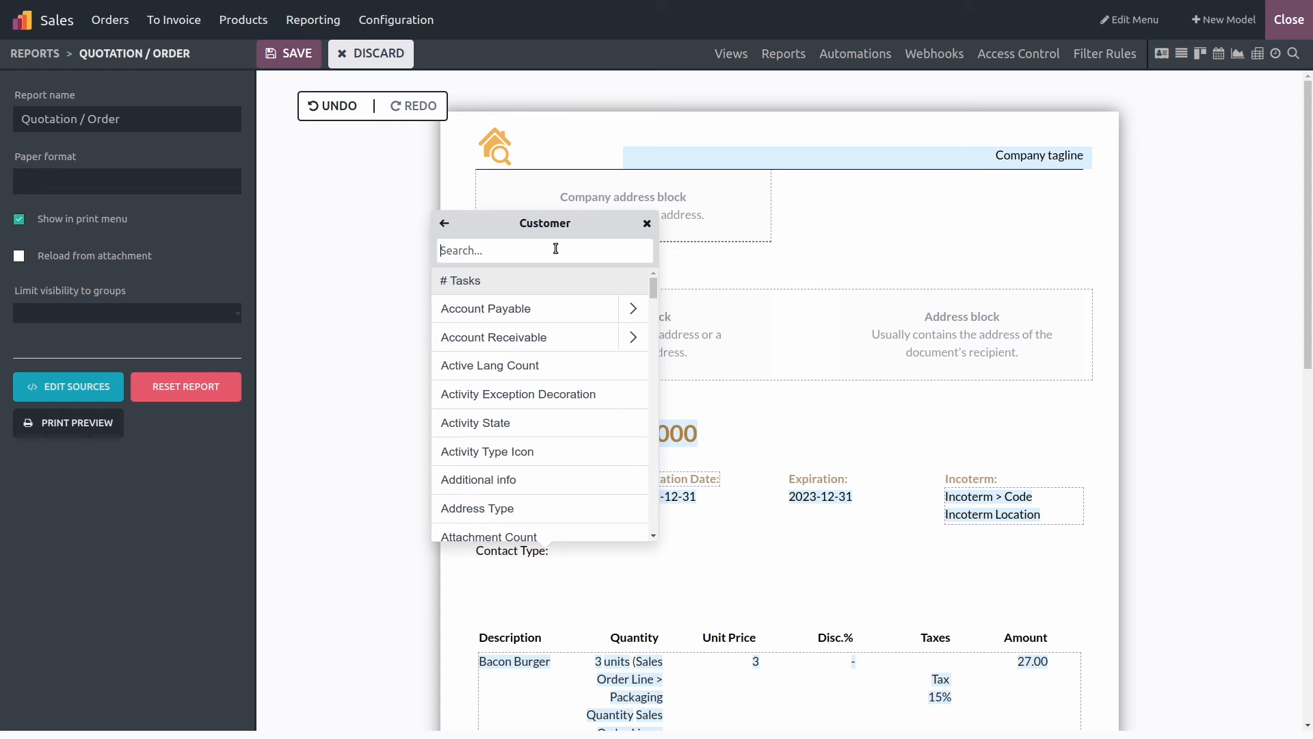
type("contact")
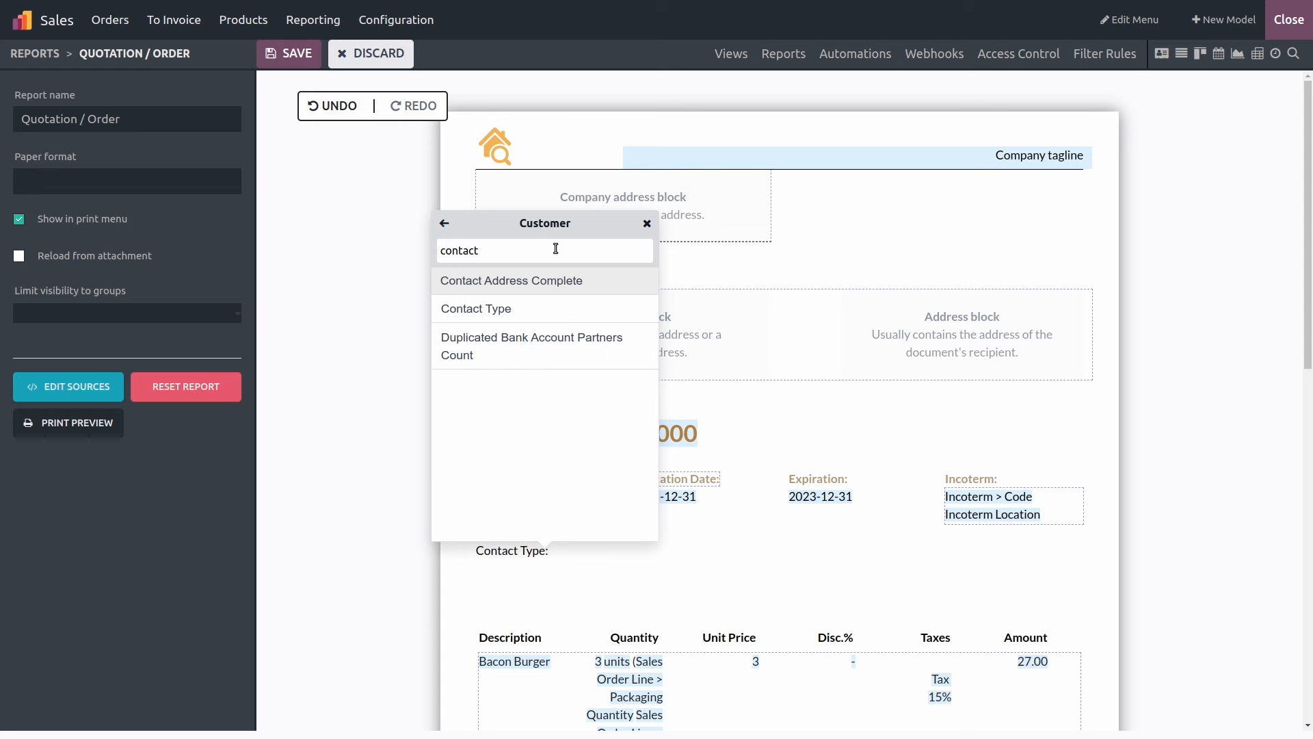
left_click(535, 308)
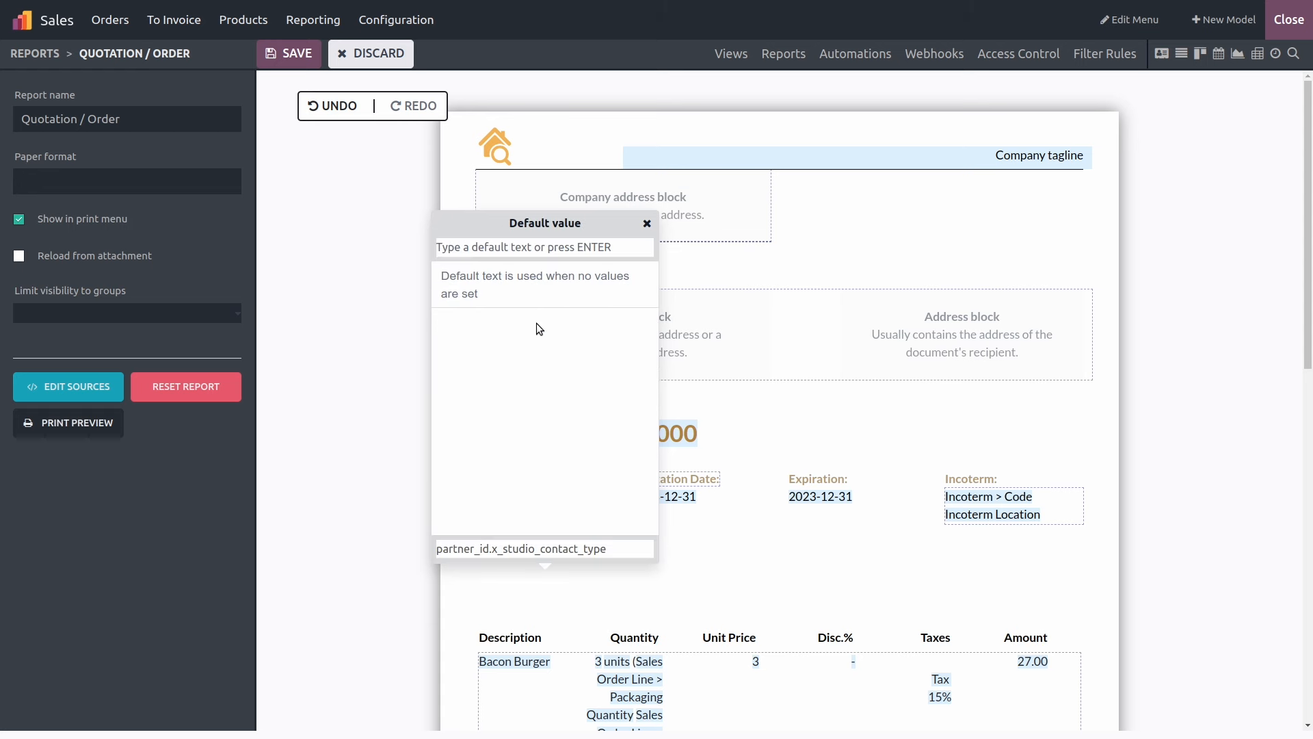
type("Contact Type")
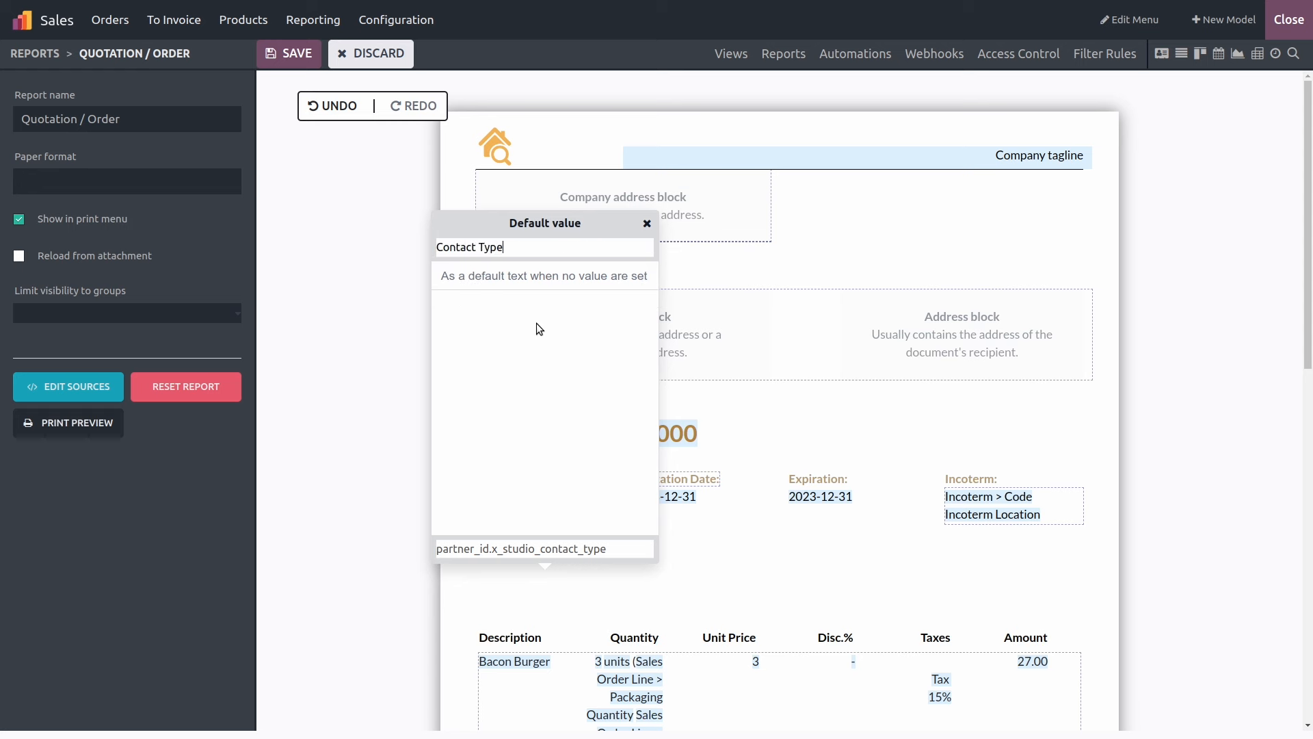
key("Return")
left_click_drag(472, 559, 559, 553)
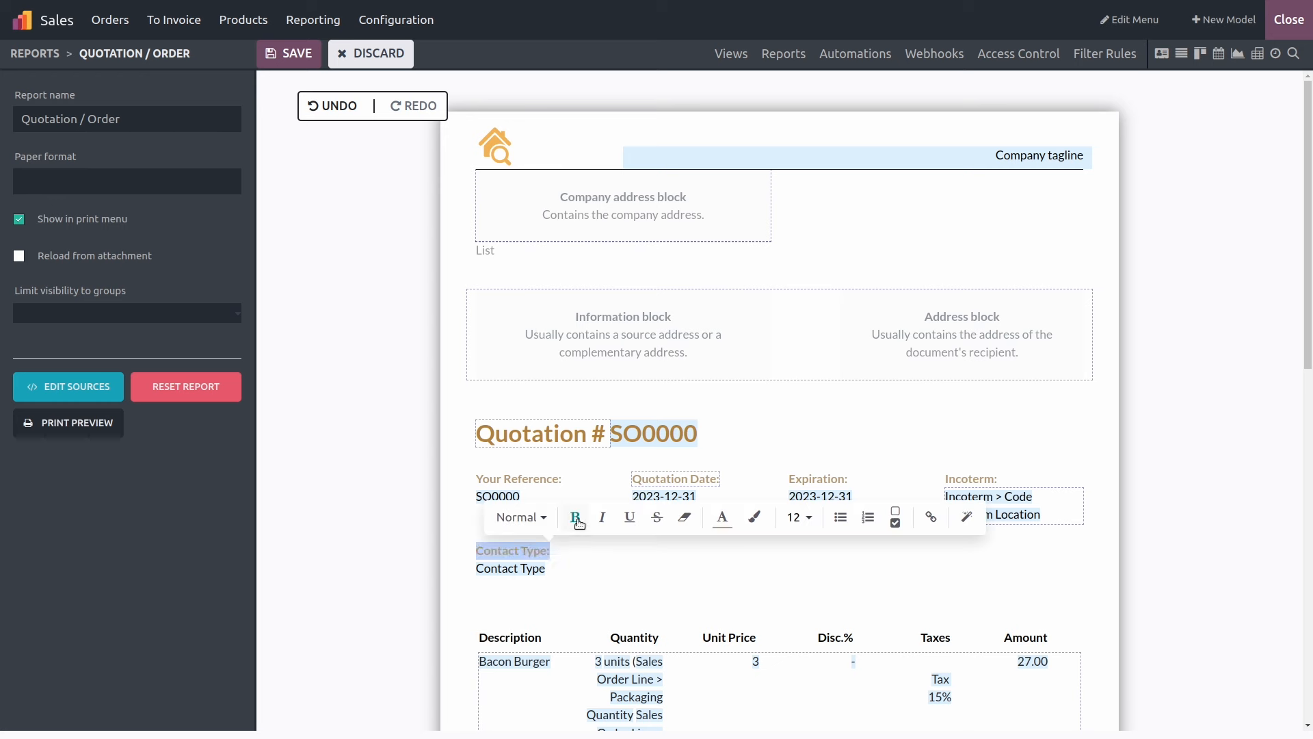
left_click(566, 579)
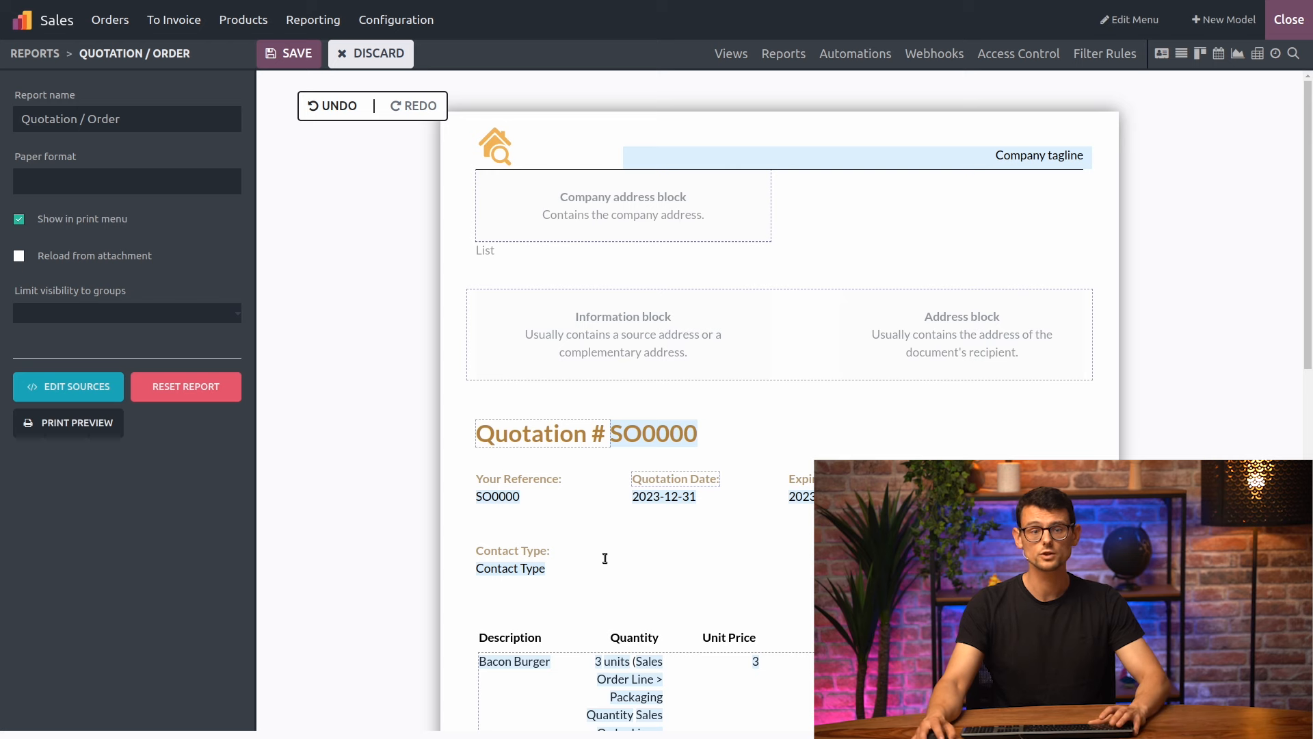
- Generate a print preview of the report, save the PDF to the Downloads folder and open it
left_click(82, 424)
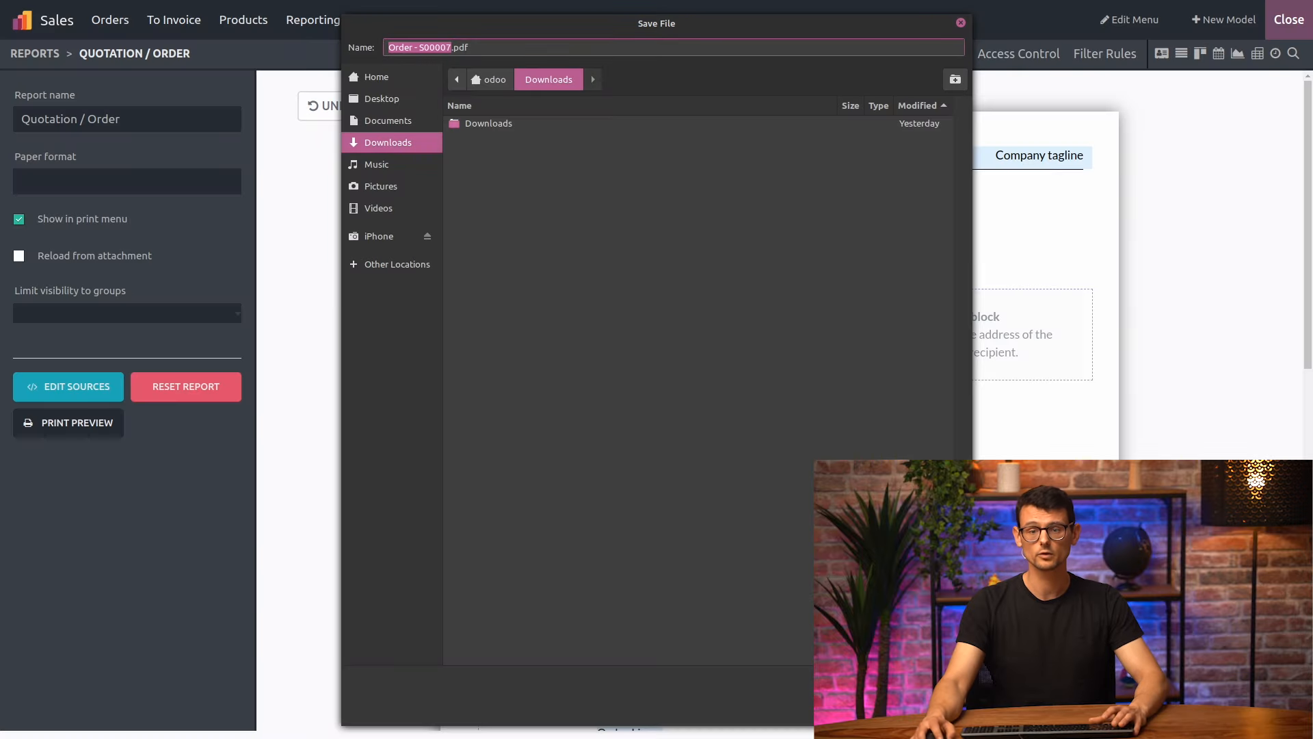
key("Return")
key("F11")
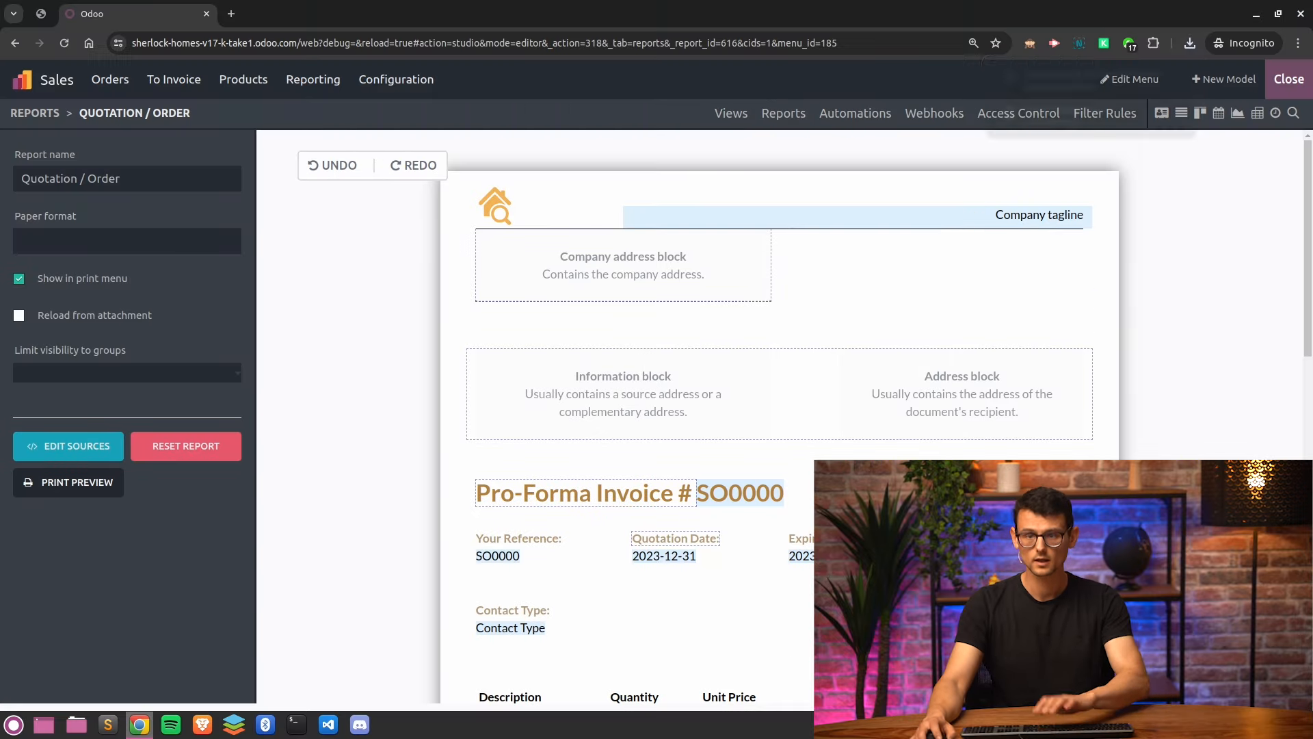
left_click(1044, 124)
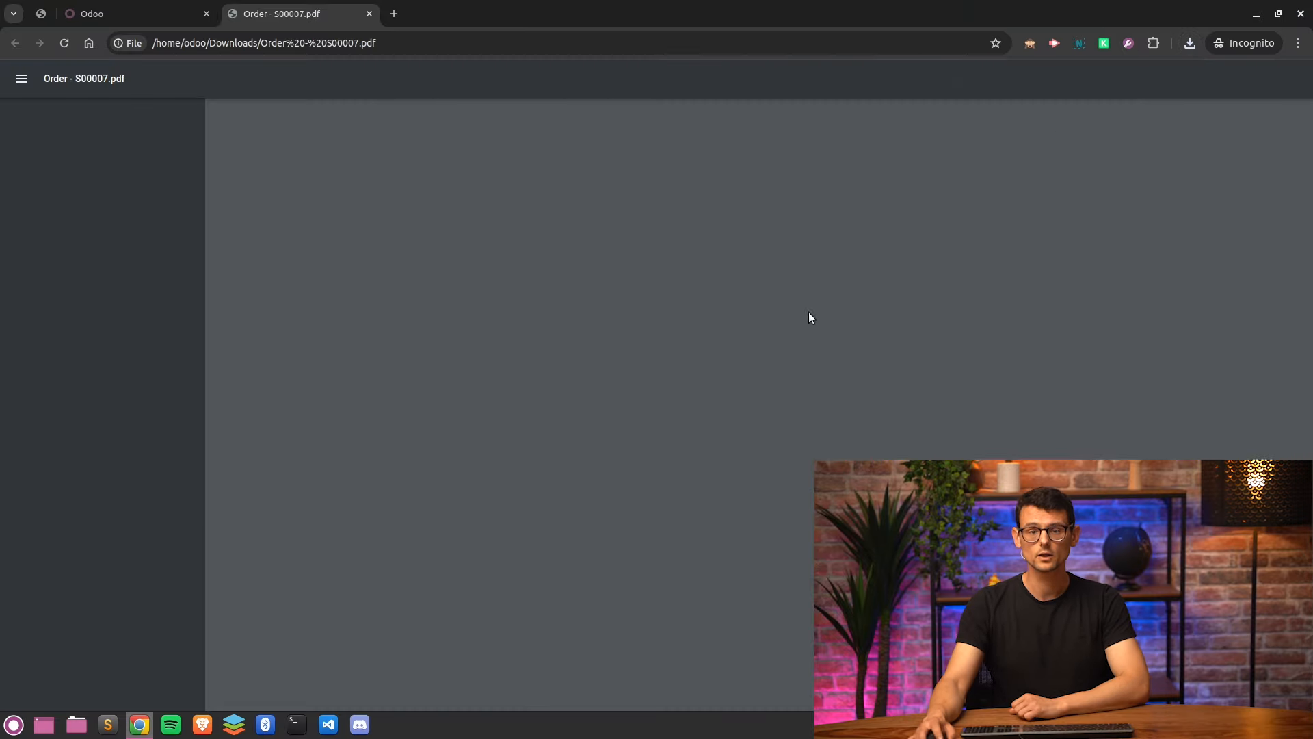